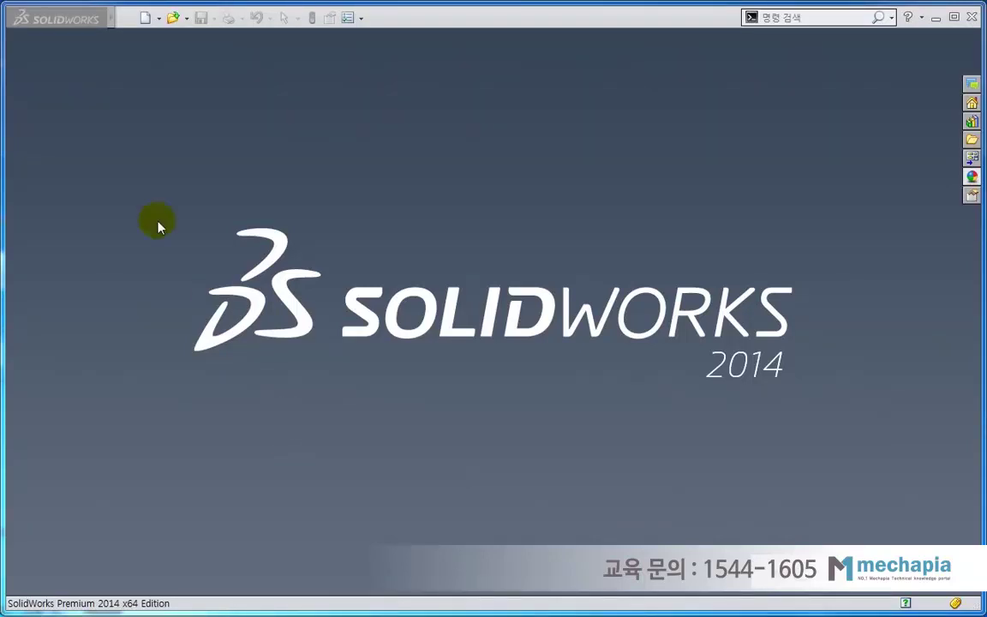
# Step: Create a new blank Part document from the New SolidWorks Document dialog
pyautogui.click(143, 198)
pyautogui.click(149, 18)
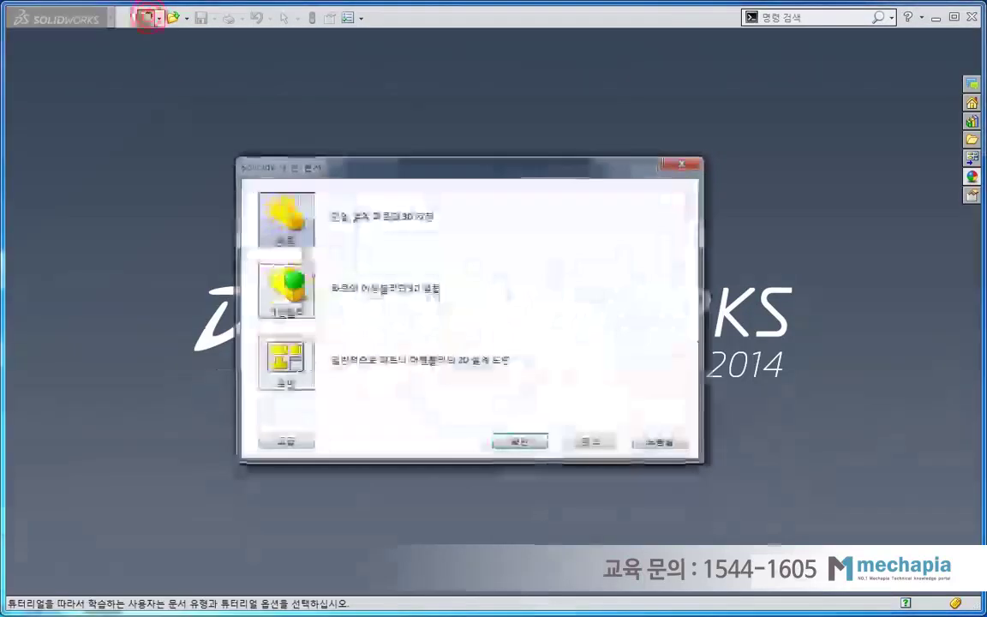
pyautogui.click(515, 438)
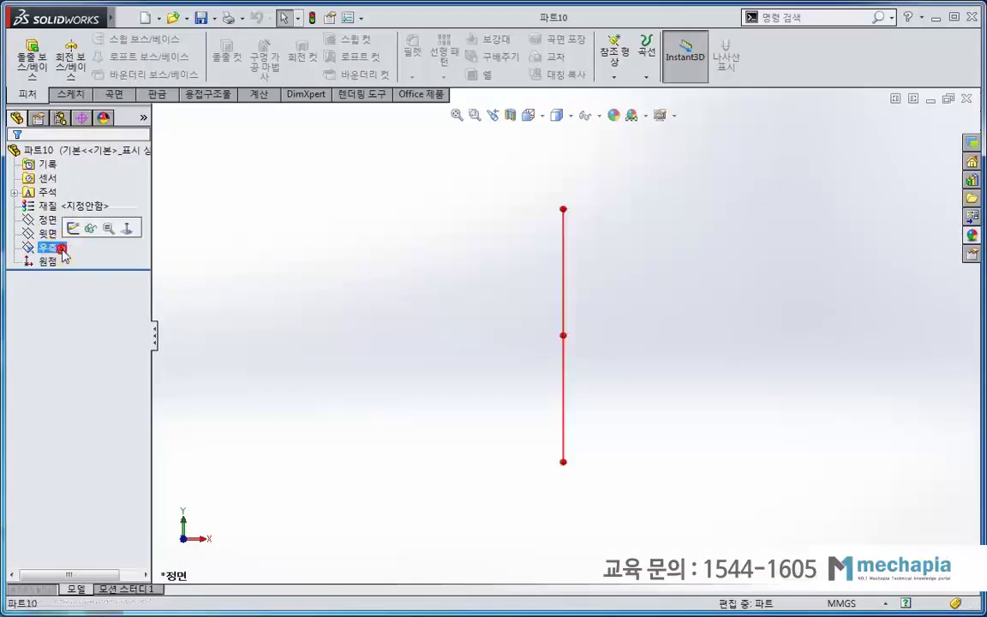
# Step: Sketch a centre rectangle on the Right Plane and dimension it 43 mm high by 32 mm wide
pyautogui.click(74, 228)
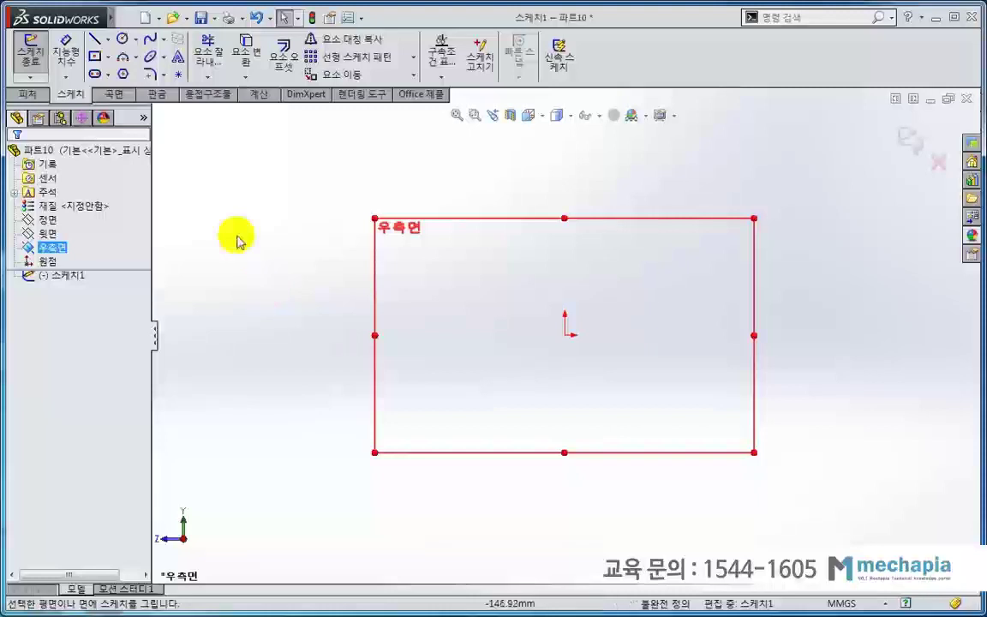
pyautogui.click(95, 56)
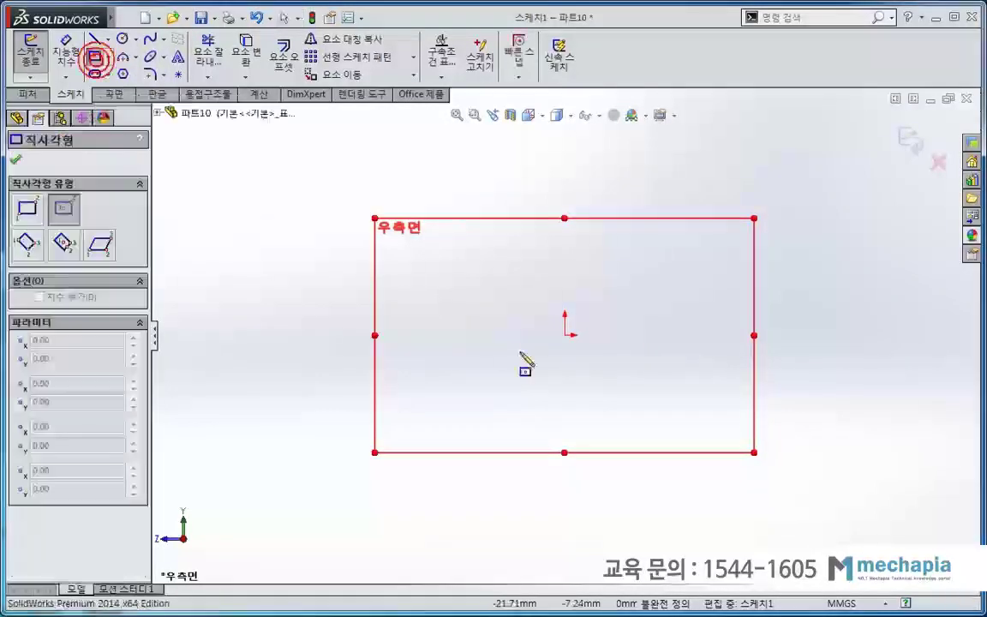
pyautogui.click(564, 334)
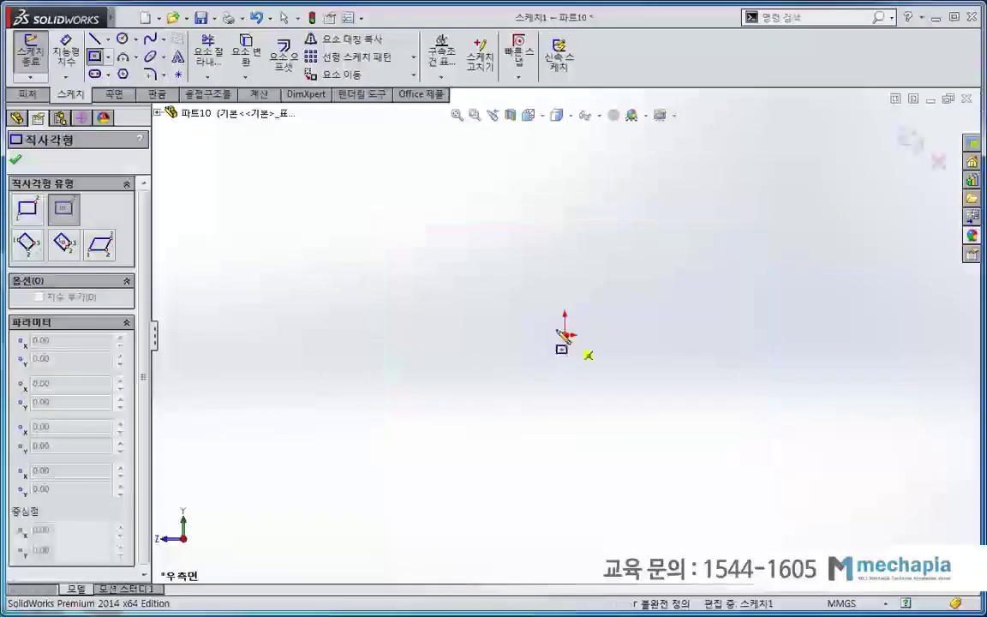
pyautogui.click(454, 225)
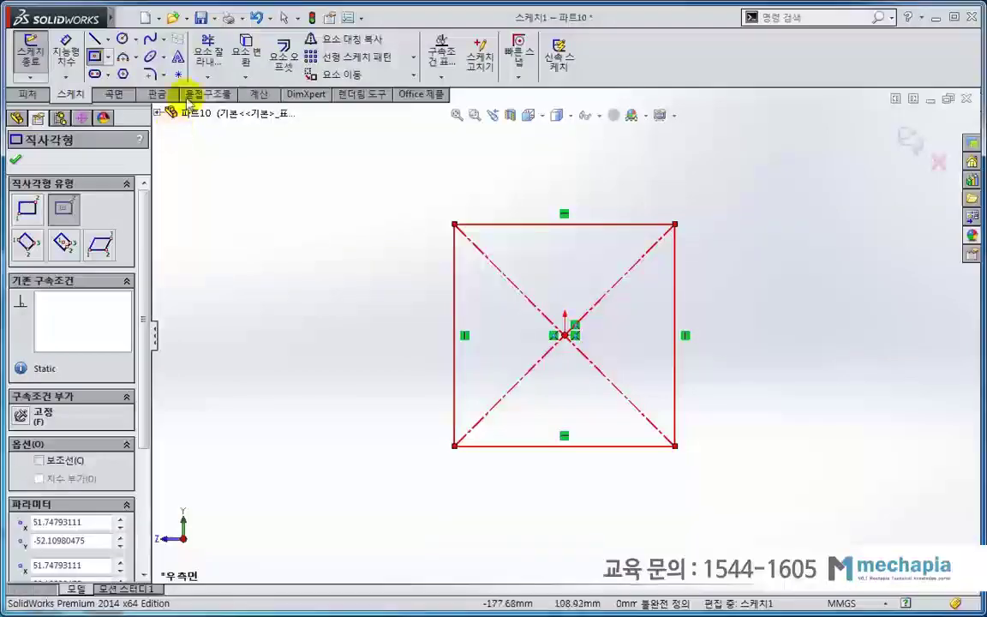
pyautogui.click(72, 55)
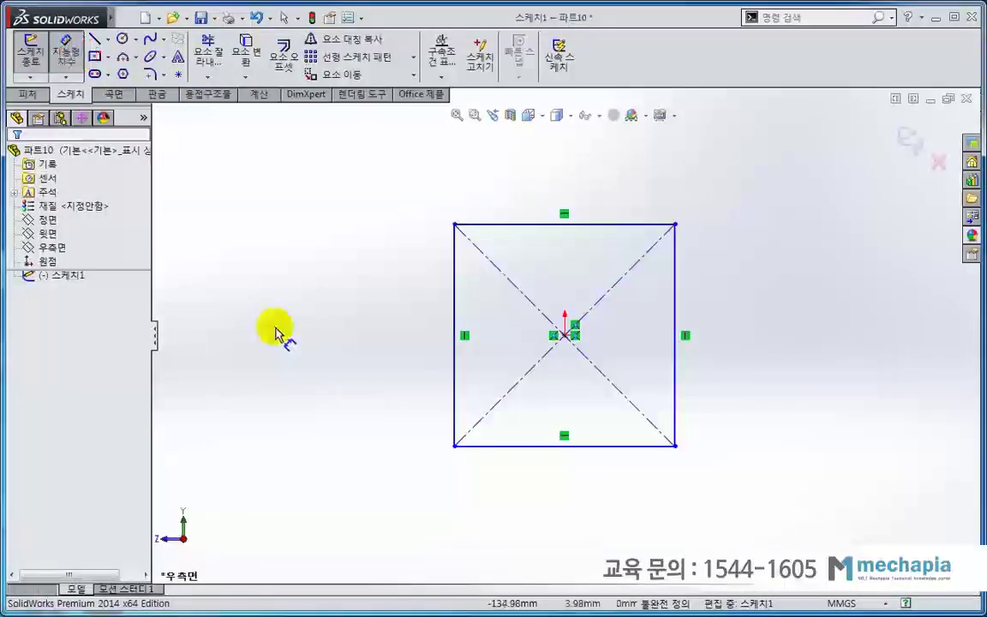
pyautogui.click(454, 343)
pyautogui.click(430, 344)
pyautogui.write('43')
pyautogui.press('Return')
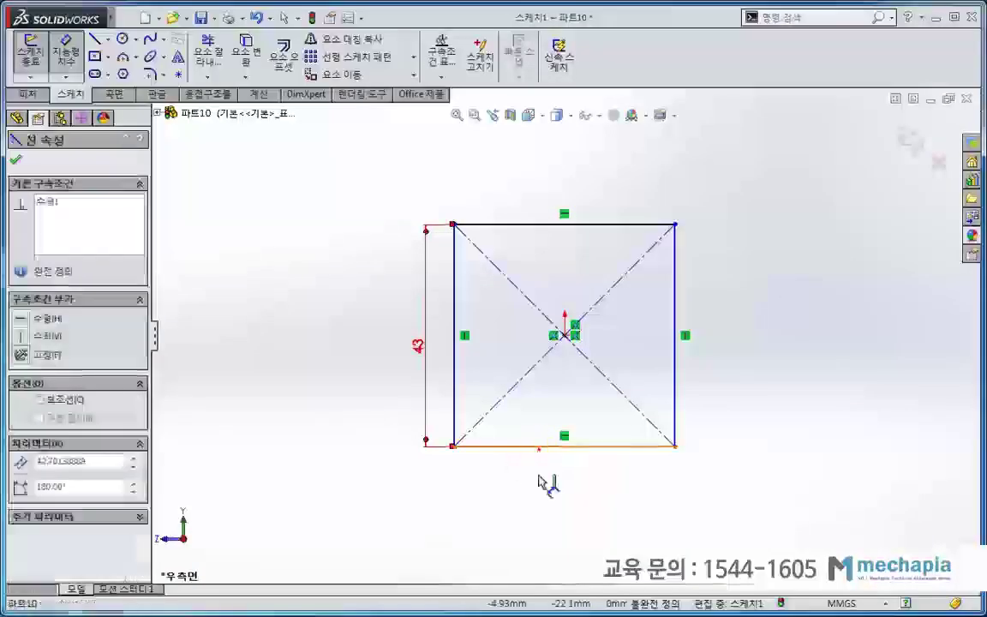
pyautogui.click(542, 446)
pyautogui.click(547, 495)
pyautogui.write('32')
pyautogui.press('Return')
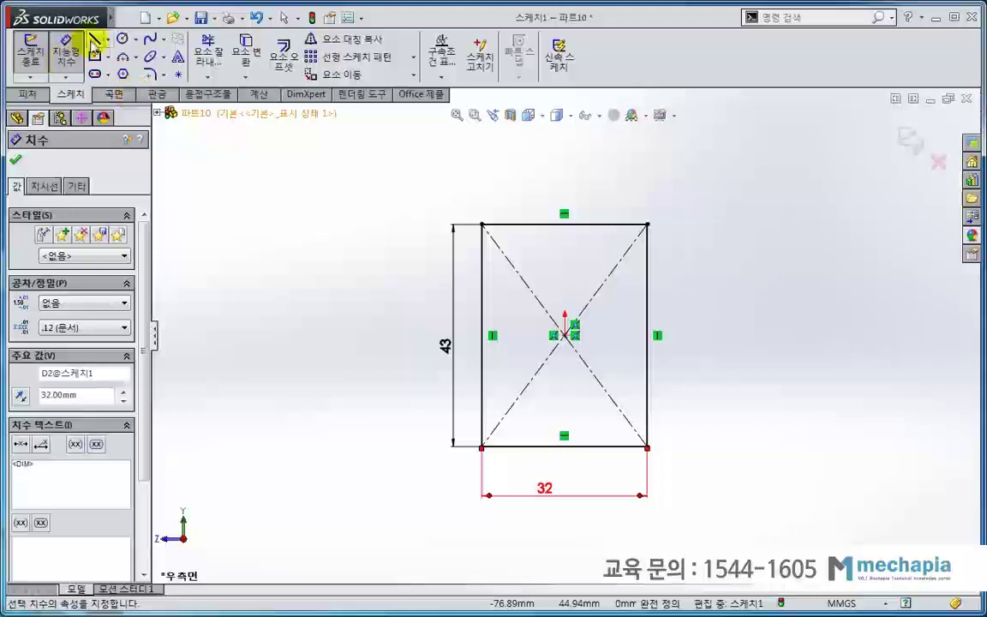
# Step: Draw the stepped inner line from the rectangle's right edge down to its bottom edge
pyautogui.click(92, 38)
pyautogui.scroll(-2, 612, 273)
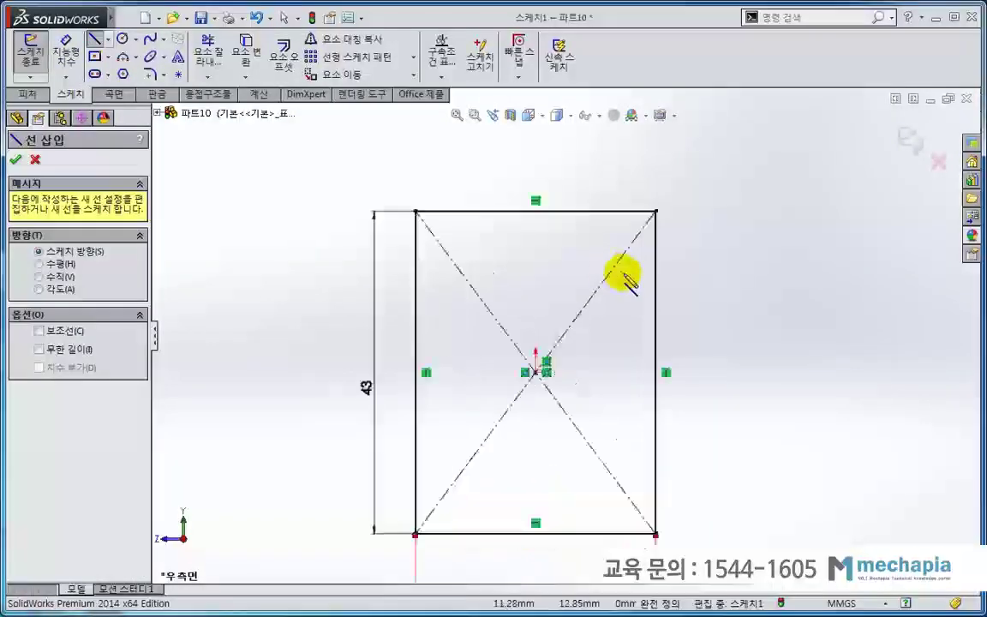
pyautogui.click(655, 294)
pyautogui.click(515, 294)
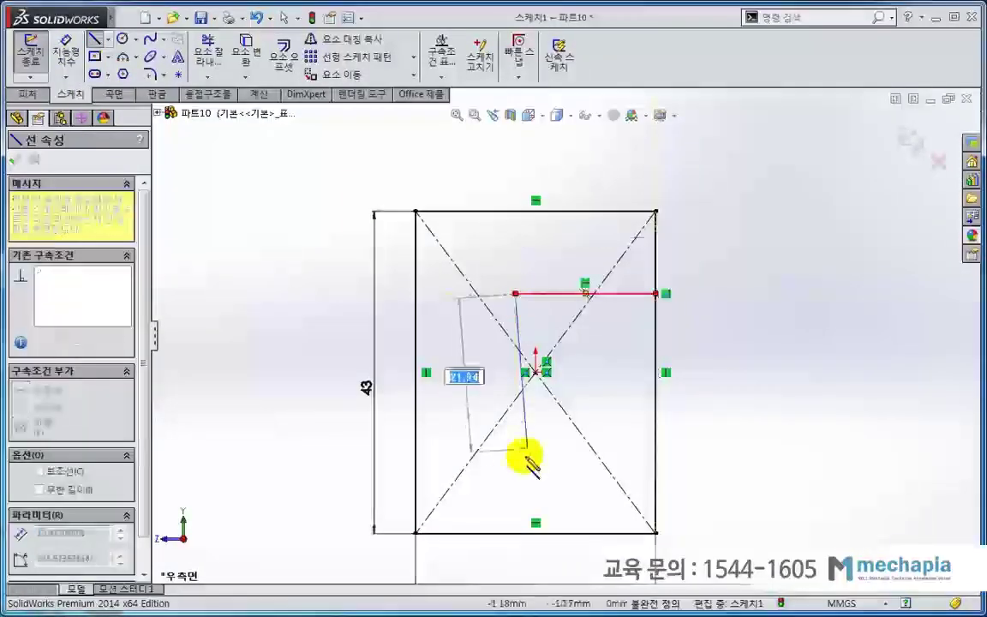
pyautogui.click(515, 473)
pyautogui.click(495, 474)
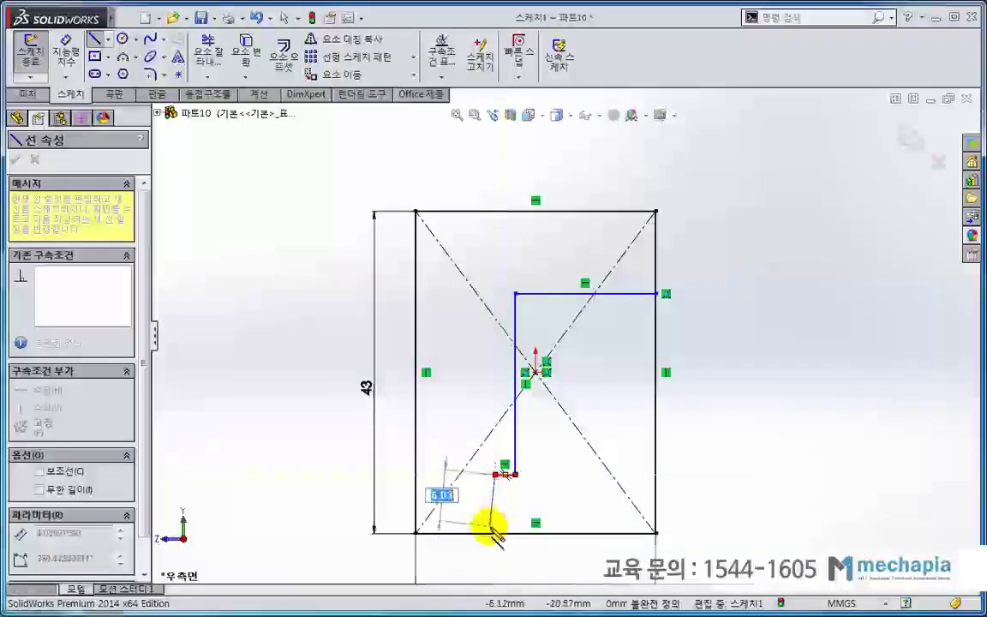
pyautogui.click(495, 533)
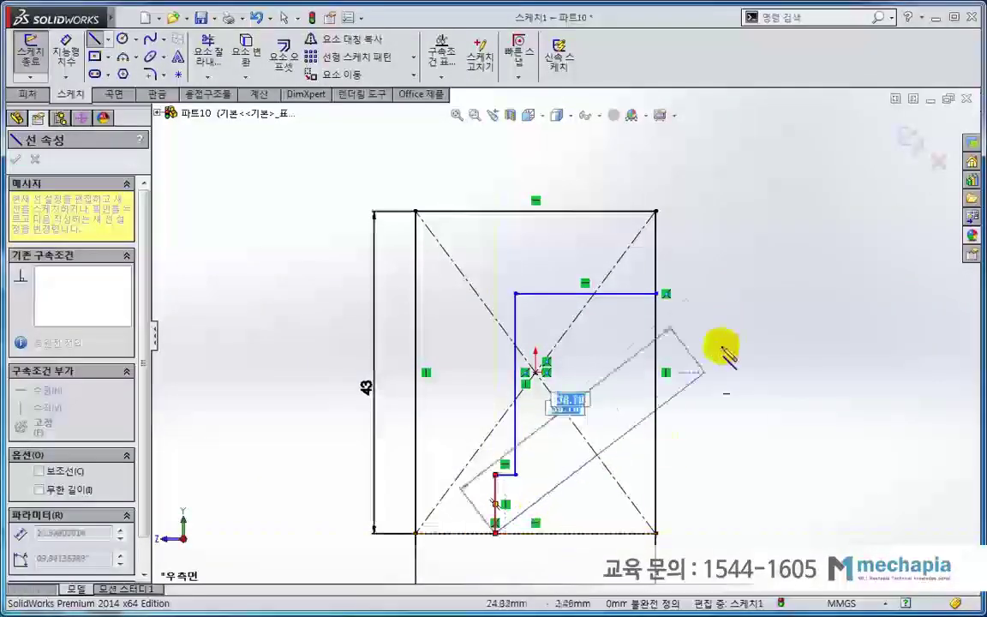
pyautogui.press('Escape')
pyautogui.keyDown('ctrl'); pyautogui.moveTo(681, 369); pyautogui.dragTo(645, 340, button='middle'); pyautogui.keyUp('ctrl')
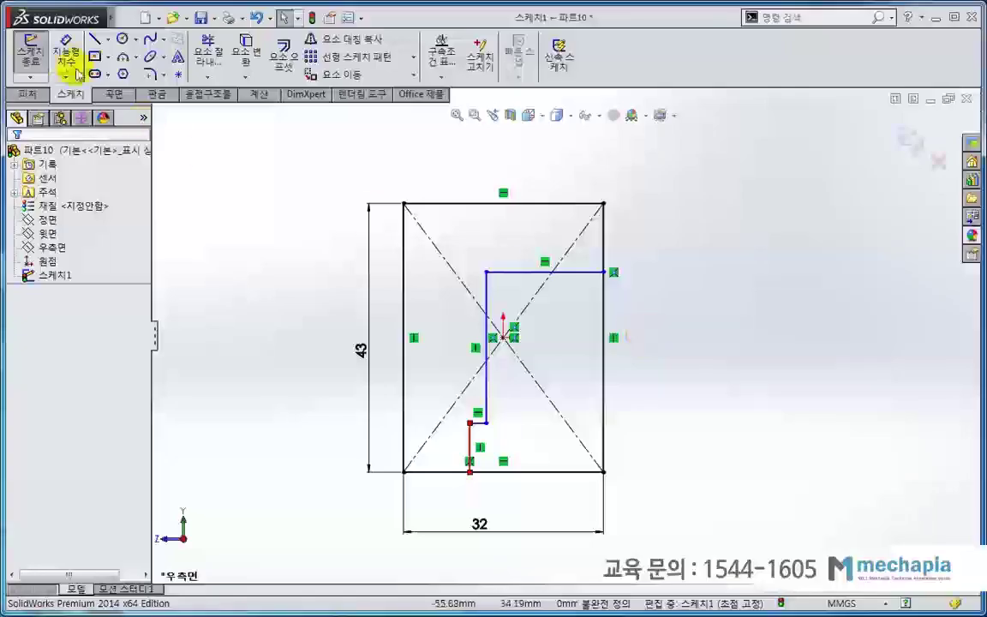
# Step: Dimension the inner horizontal line 18 mm below the top and the inner vertical line 12 mm from the left edge
pyautogui.click(63, 53)
pyautogui.click(549, 205)
pyautogui.click(591, 274)
pyautogui.click(651, 255)
pyautogui.write('1')
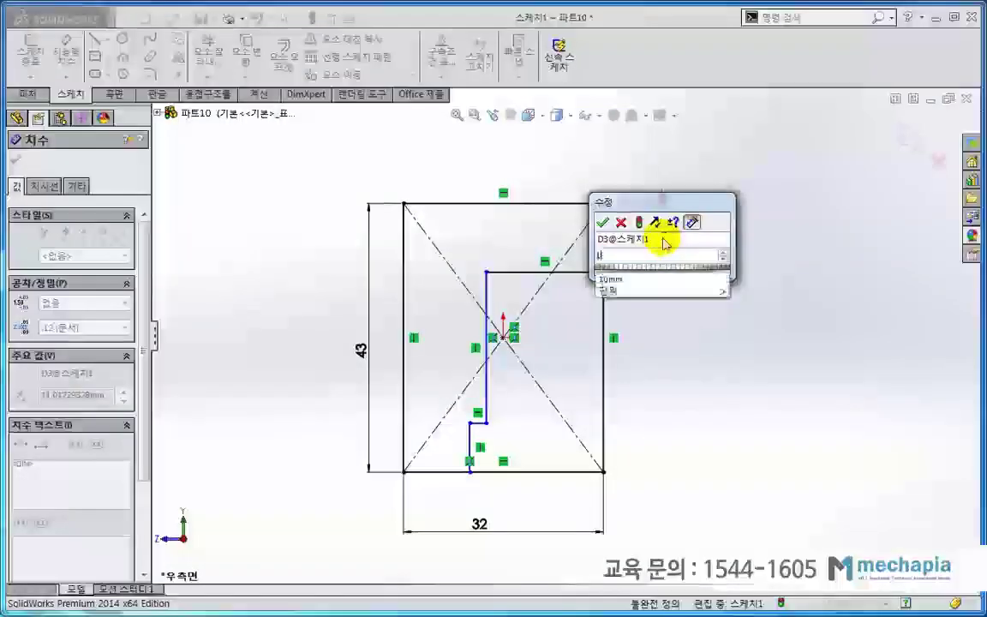
pyautogui.write('8')
pyautogui.press('Return')
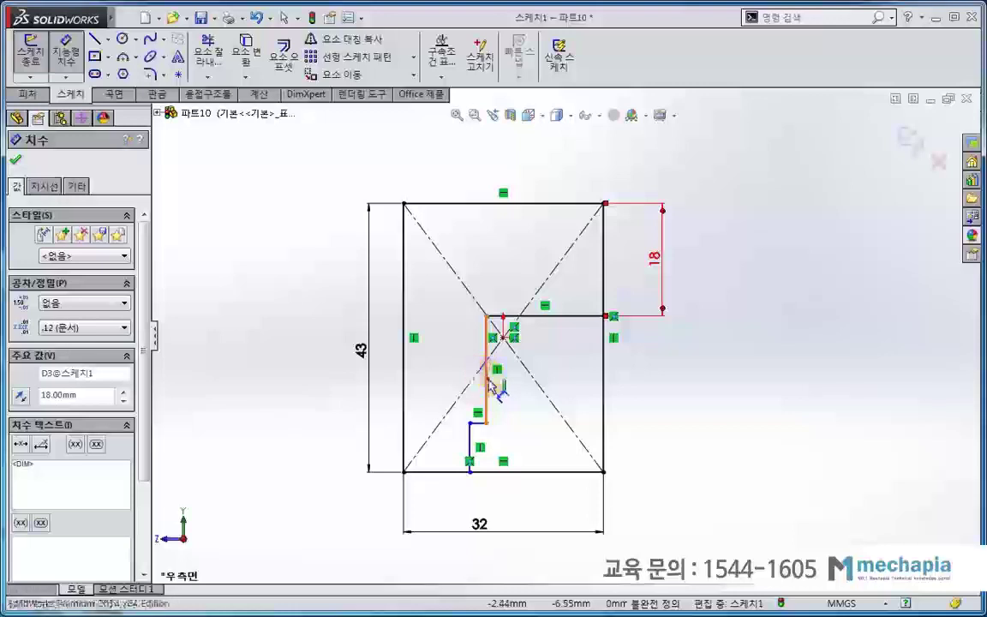
pyautogui.click(487, 385)
pyautogui.click(404, 411)
pyautogui.click(442, 501)
pyautogui.write('12')
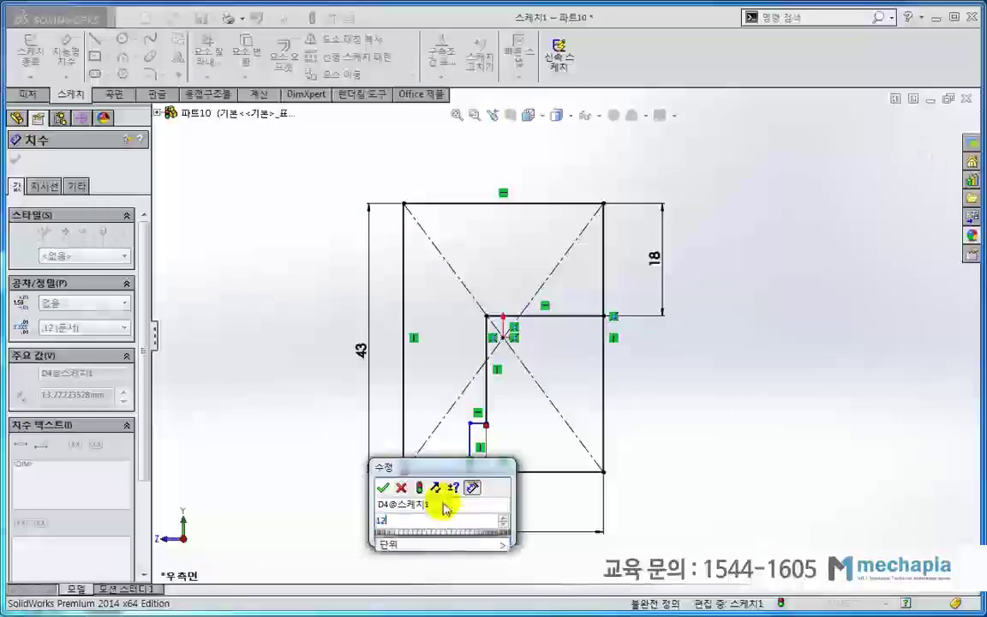
pyautogui.press('Return')
# Step: Set the short bottom vertical line to 10 mm and the small step to 2 mm
pyautogui.scroll(-2, 475, 451)
pyautogui.scroll(-2, 478, 428)
pyautogui.click(483, 409)
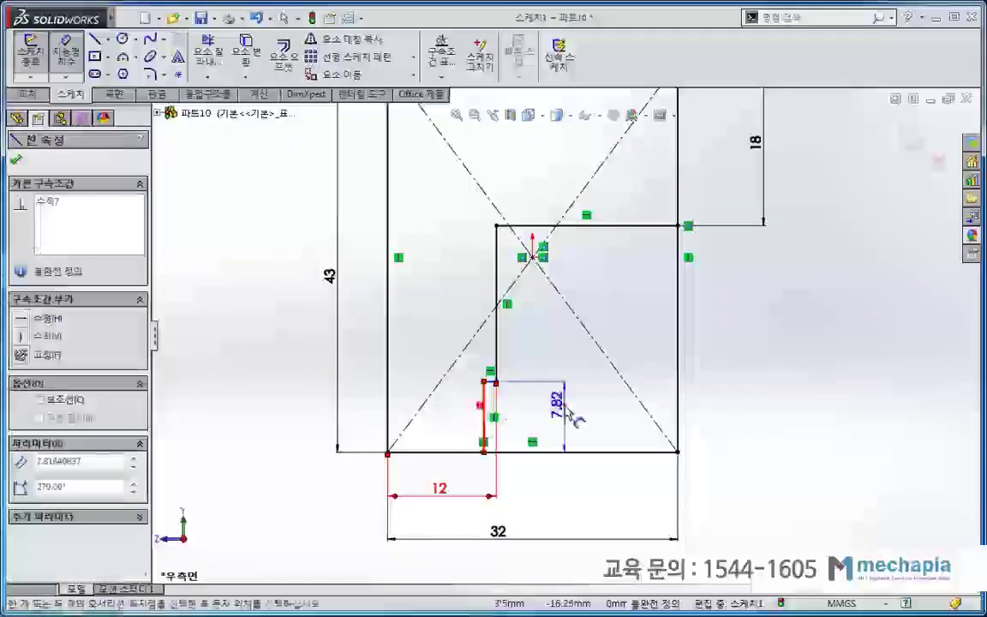
pyautogui.click(570, 416)
pyautogui.write('10')
pyautogui.press('Return')
pyautogui.scroll(-3, 462, 343)
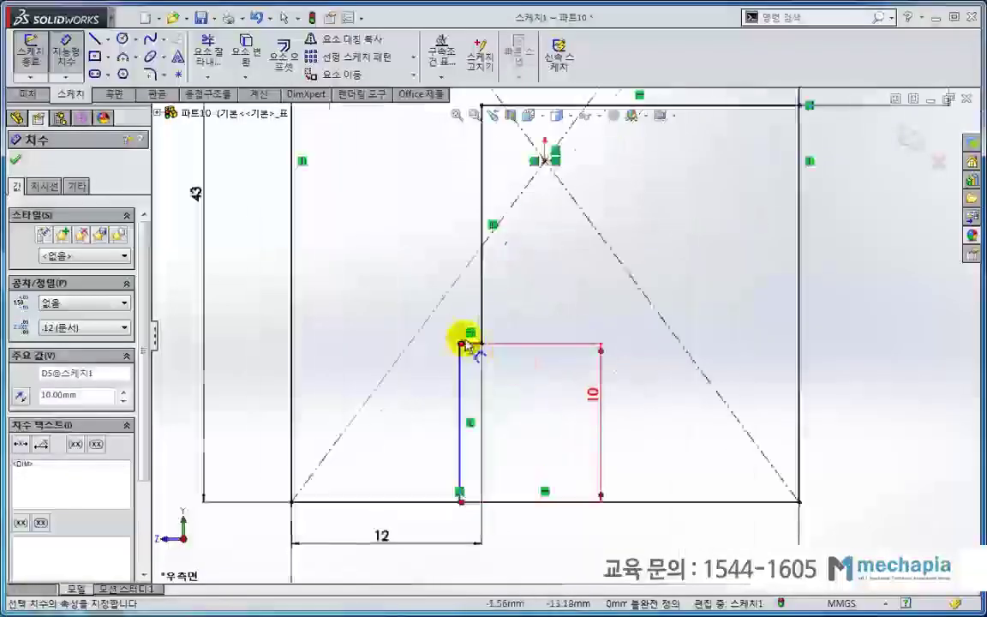
pyautogui.click(468, 343)
pyautogui.click(404, 283)
pyautogui.press('Return')
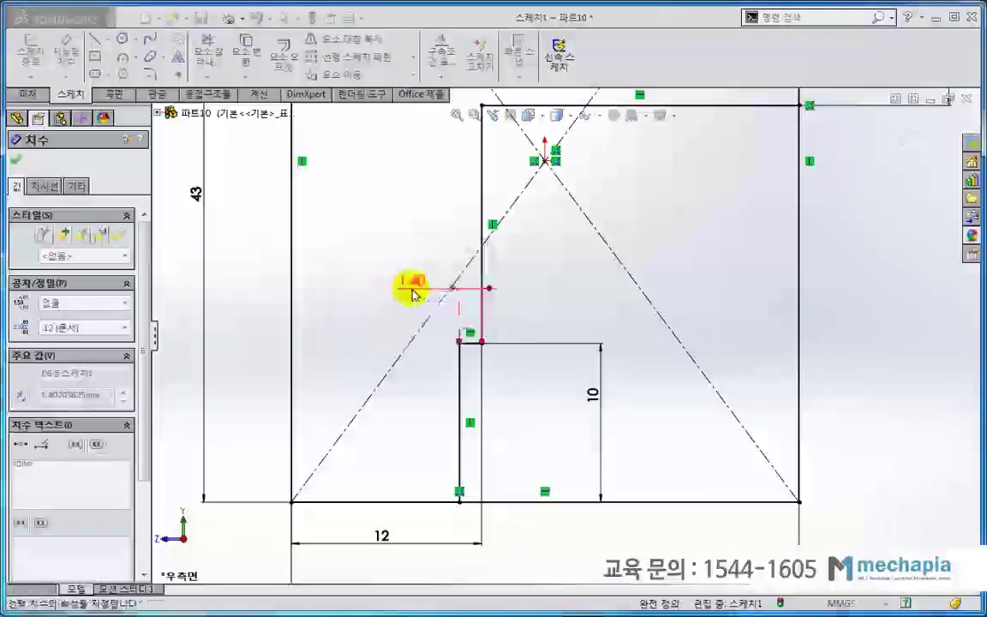
pyautogui.write('2')
pyautogui.press('Return')
pyautogui.scroll(3, 540, 379)
pyautogui.scroll(2, 551, 385)
pyautogui.moveTo(525, 331); pyautogui.dragTo(99, 184, button='middle')
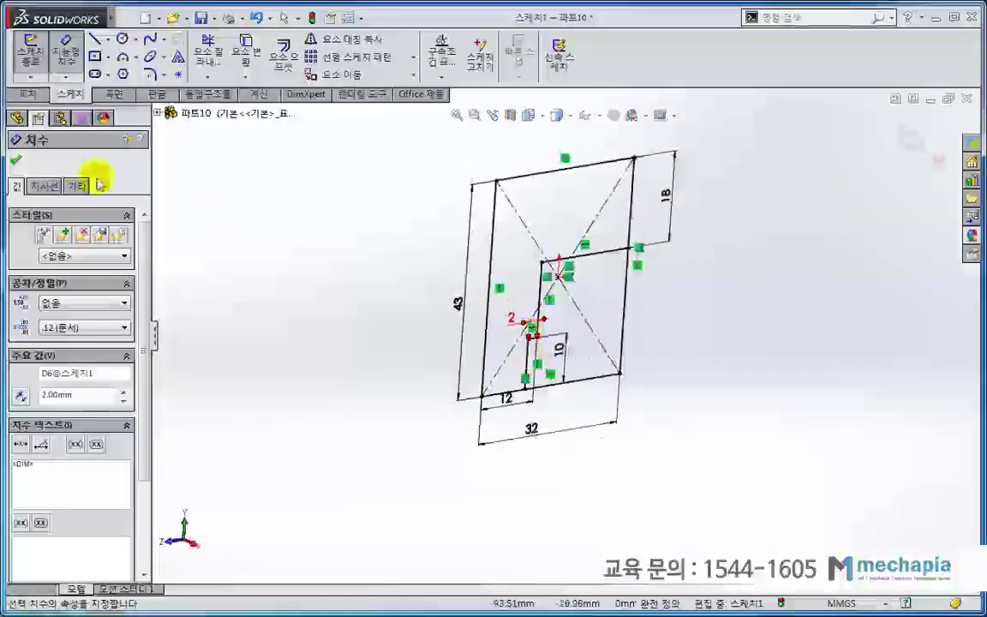
pyautogui.click(26, 93)
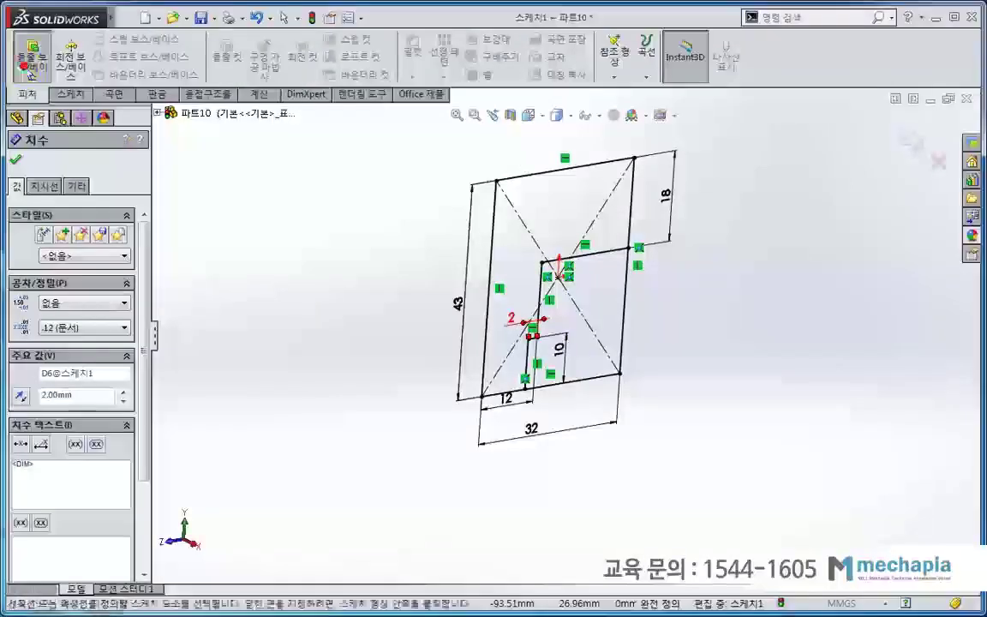
# Step: Extrude the L-shaped region 60 mm with a Mid Plane end condition
pyautogui.click(27, 59)
pyautogui.click(512, 243)
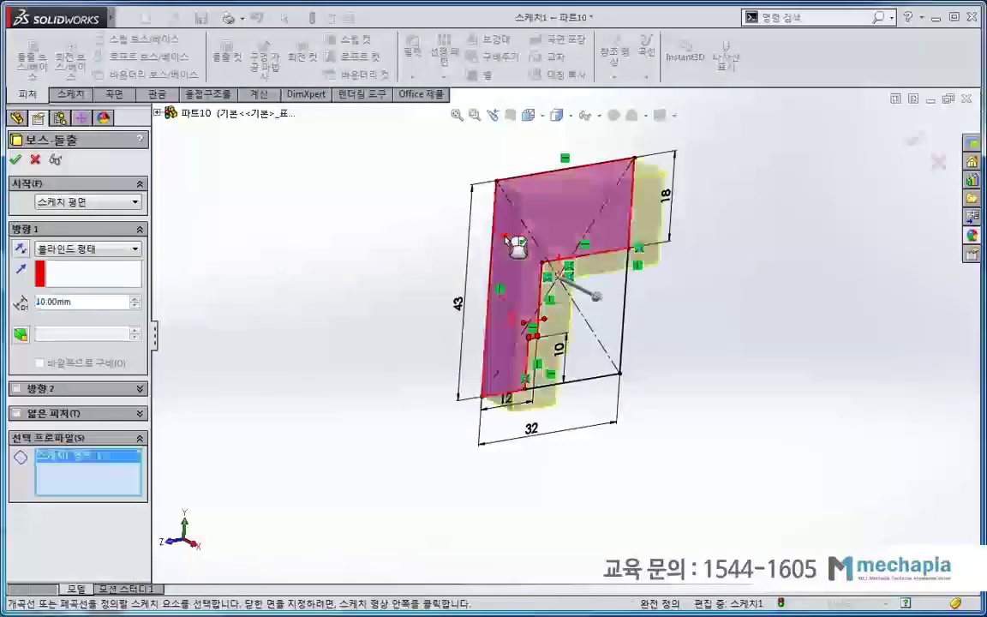
pyautogui.click(101, 249)
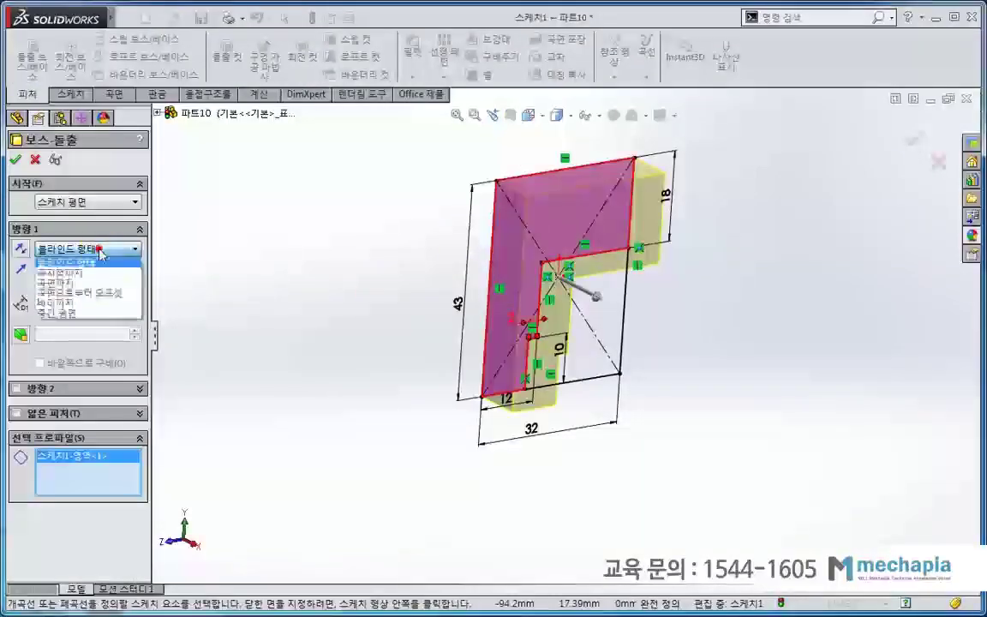
pyautogui.click(70, 313)
pyautogui.write('60.00mm')
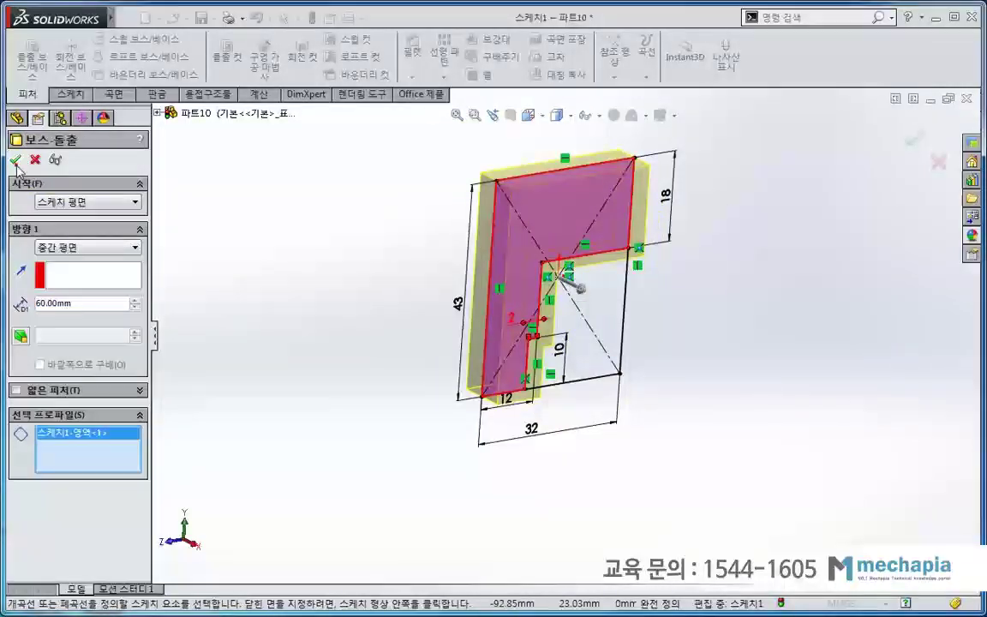
pyautogui.click(16, 159)
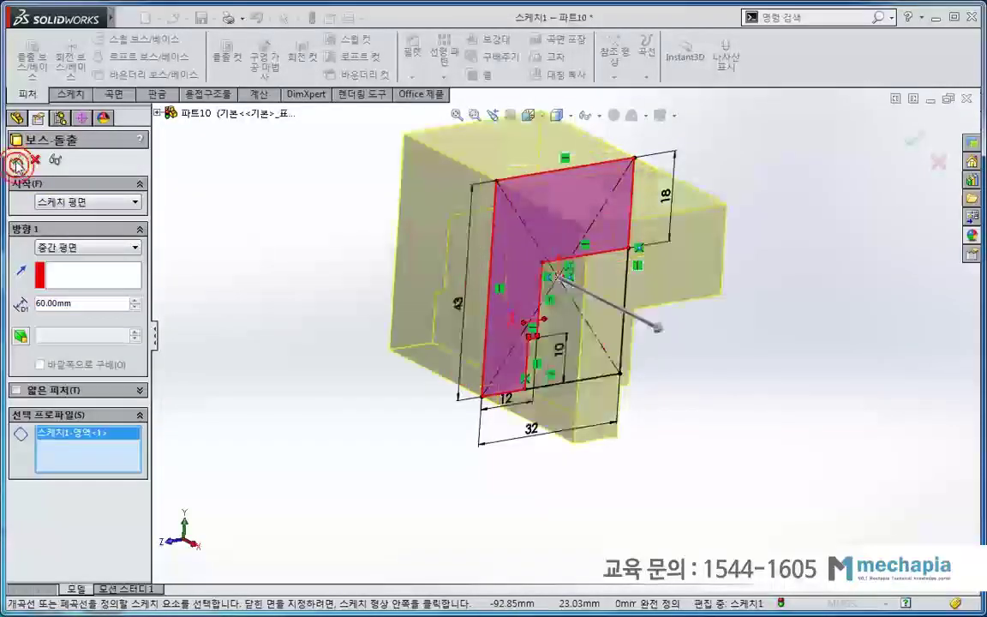
pyautogui.click(366, 390)
pyautogui.moveTo(366, 391)
pyautogui.mouseDown(button='middle')
pyautogui.moveTo(662, 475)
pyautogui.moveTo(711, 467)
pyautogui.moveTo(820, 264)
pyautogui.mouseUp(button='middle')
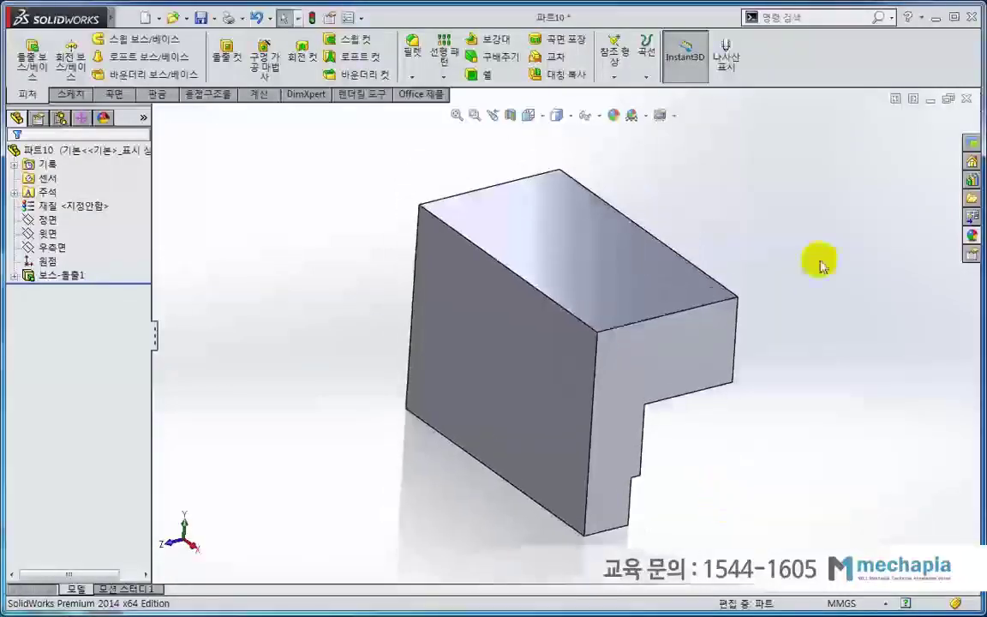
# Step: Start a new sketch on the block's top face
pyautogui.click(597, 241)
pyautogui.click(656, 189)
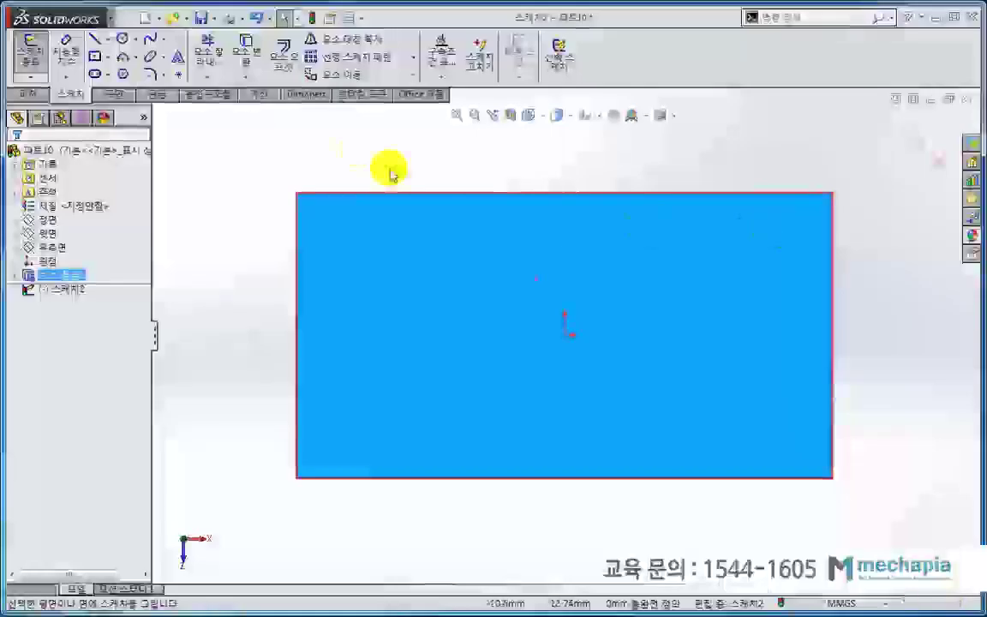
pyautogui.click(341, 146)
# Step: Draw the funnel-shaped groove outline ending in a narrow rectangular slot
pyautogui.click(93, 39)
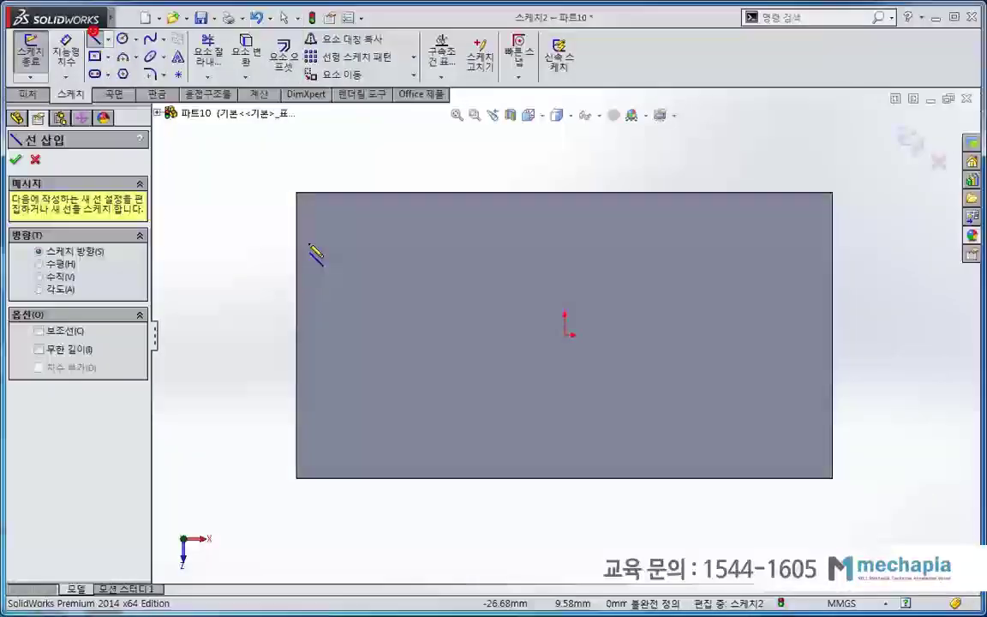
pyautogui.click(373, 192)
pyautogui.click(760, 193)
pyautogui.click(591, 300)
pyautogui.click(591, 362)
pyautogui.click(541, 363)
pyautogui.click(541, 300)
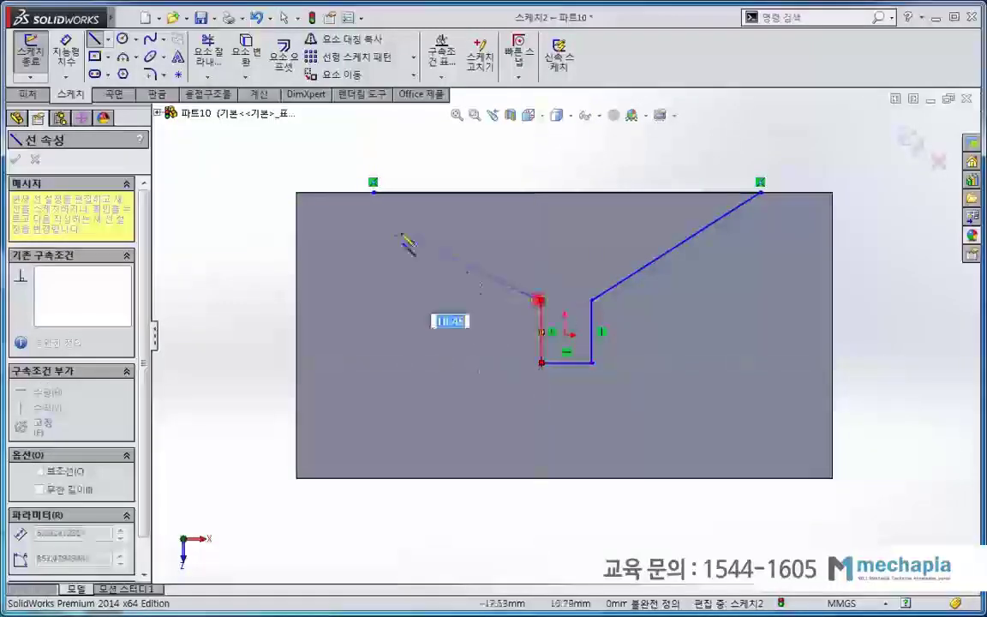
pyautogui.click(373, 192)
pyautogui.click(95, 40)
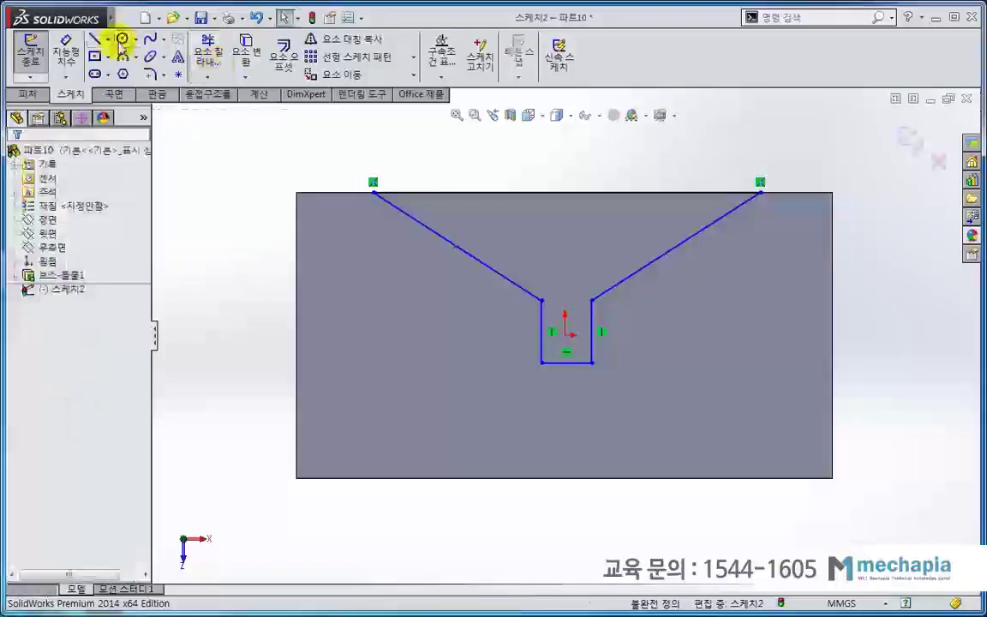
pyautogui.scroll(1, 567, 360)
pyautogui.click(567, 354)
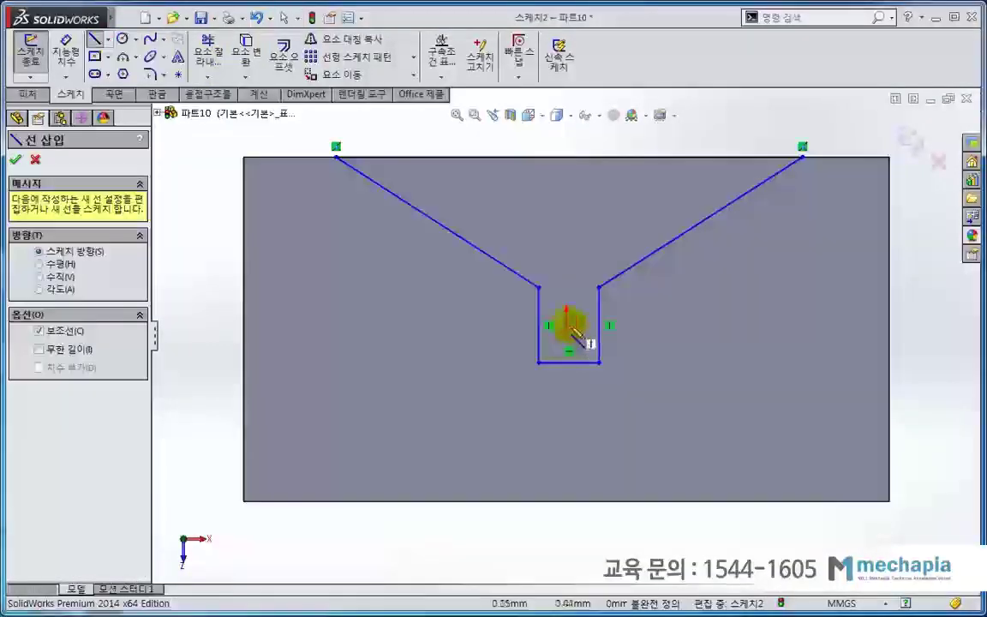
# Step: Add a vertical centre line from the origin to the slot bottom's midpoint, then view the sketch face-on
pyautogui.click(576, 336)
pyautogui.press('Escape')
pyautogui.scroll(1, 572, 340)
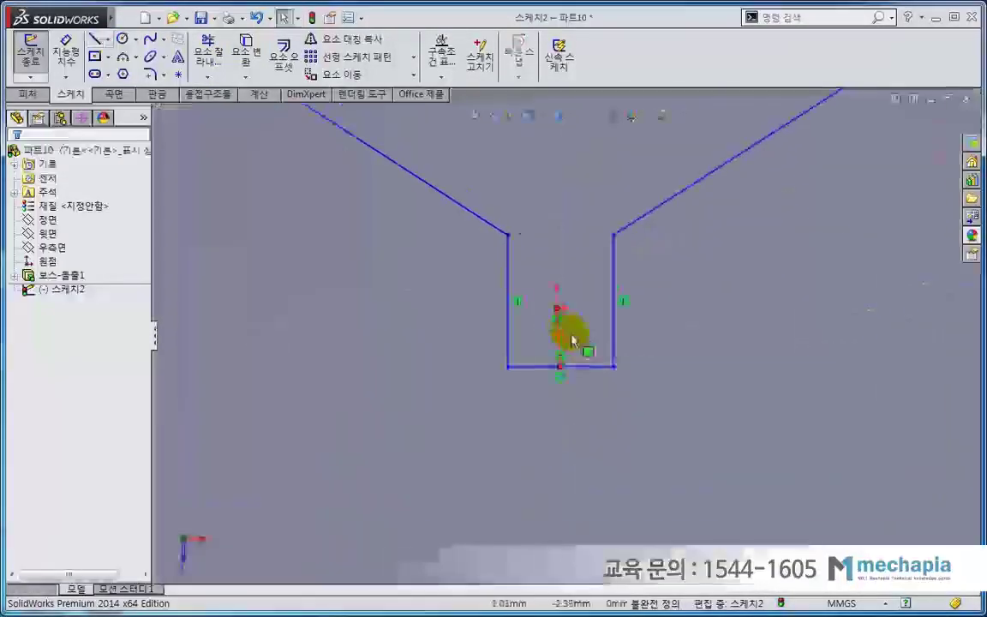
pyautogui.click(562, 341)
pyautogui.click(608, 273)
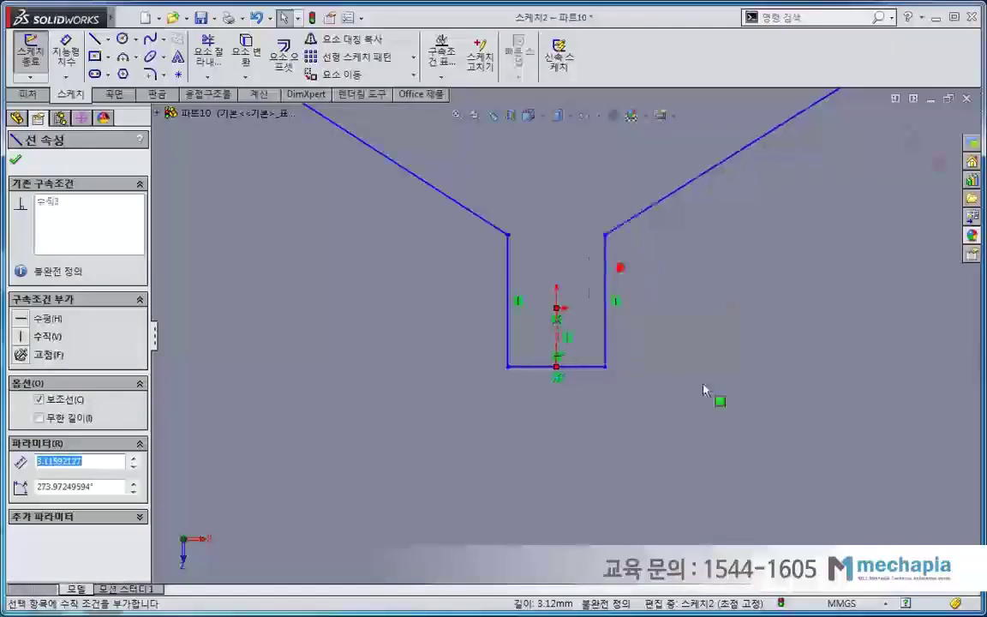
pyautogui.click(703, 387)
pyautogui.press('f')
pyautogui.click(550, 129)
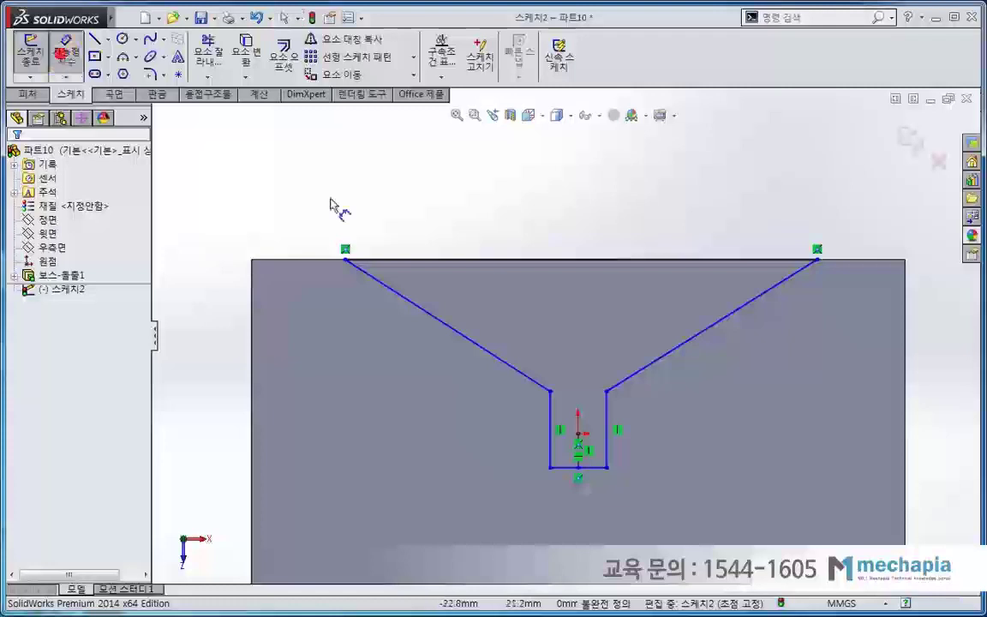
# Step: Dimension the groove's top width to 44.4 mm and the slot width to 4 mm
pyautogui.click(414, 259)
pyautogui.click(450, 230)
pyautogui.write('44.4')
pyautogui.press('Return')
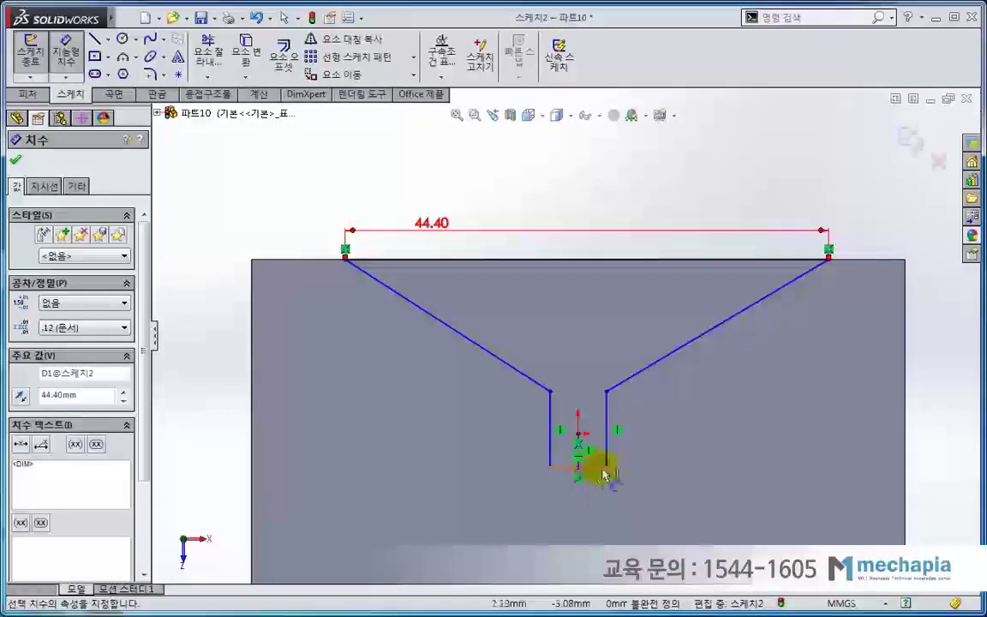
pyautogui.click(603, 469)
pyautogui.click(590, 519)
pyautogui.write('4')
pyautogui.press('Return')
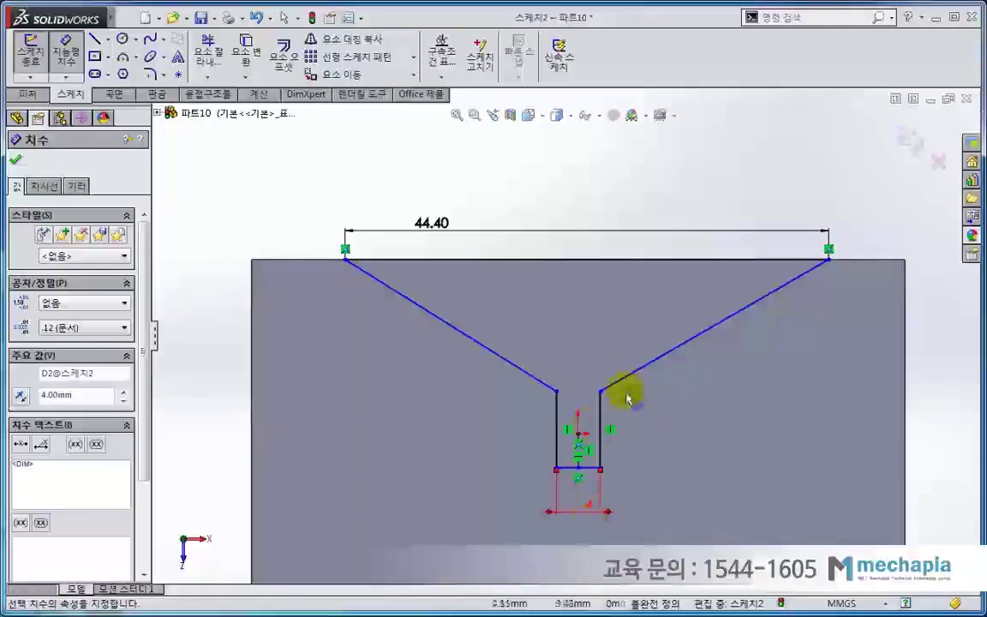
# Step: Set the groove angle to 120° and depth to 15 mm, and reattach the slot's right line
pyautogui.click(623, 379)
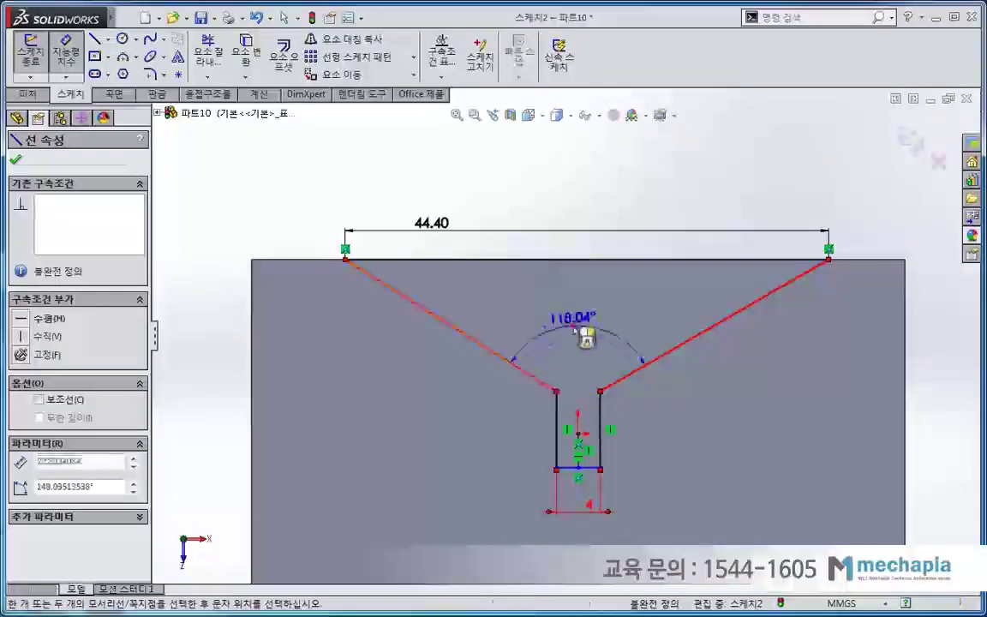
pyautogui.click(575, 327)
pyautogui.write('120')
pyautogui.press('Return')
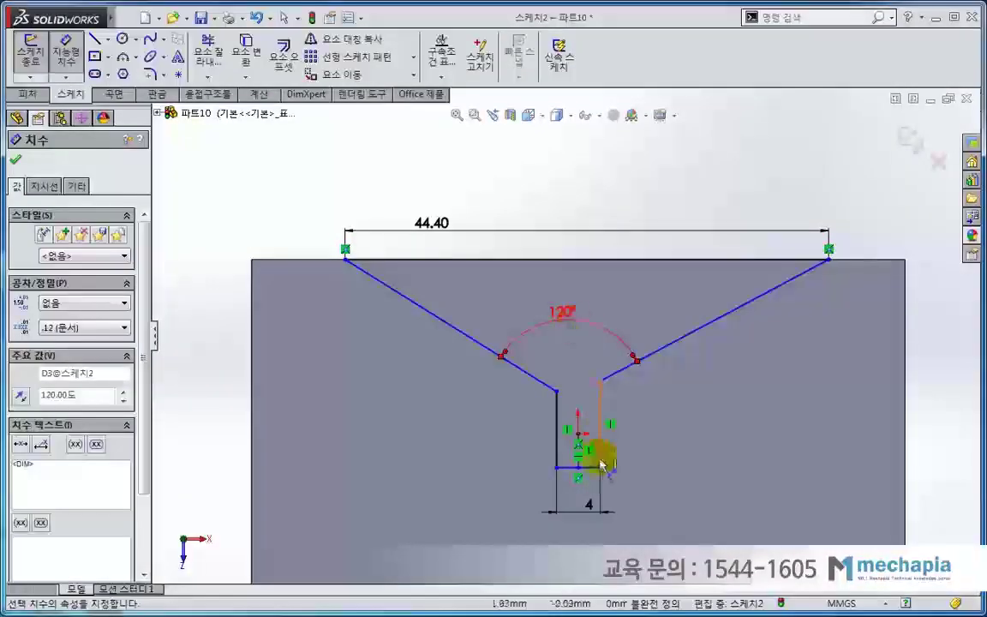
pyautogui.click(591, 468)
pyautogui.click(524, 259)
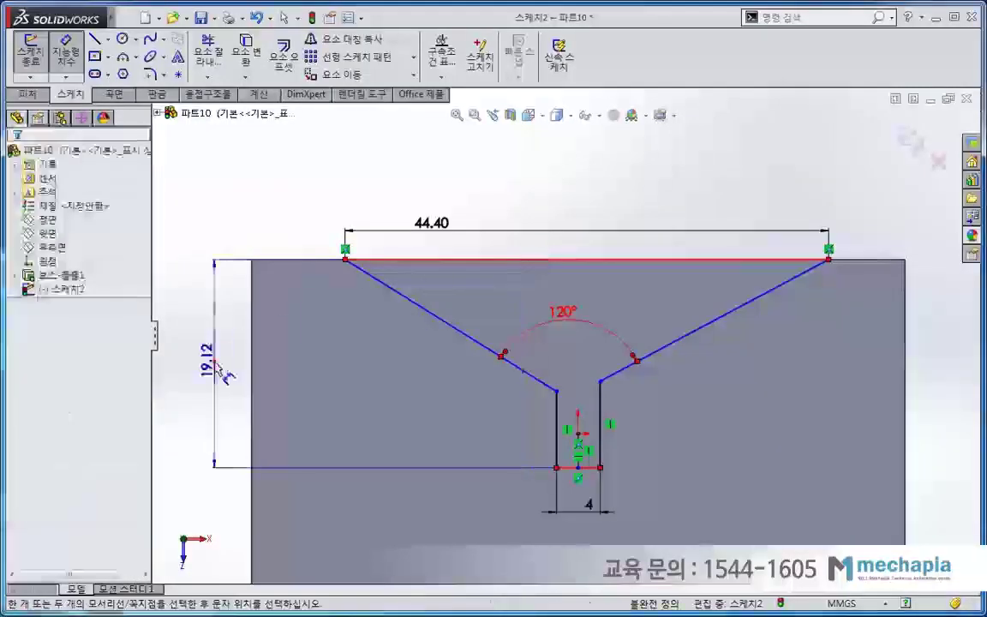
pyautogui.click(224, 371)
pyautogui.write('15')
pyautogui.press('Return')
pyautogui.scroll(-2, 591, 433)
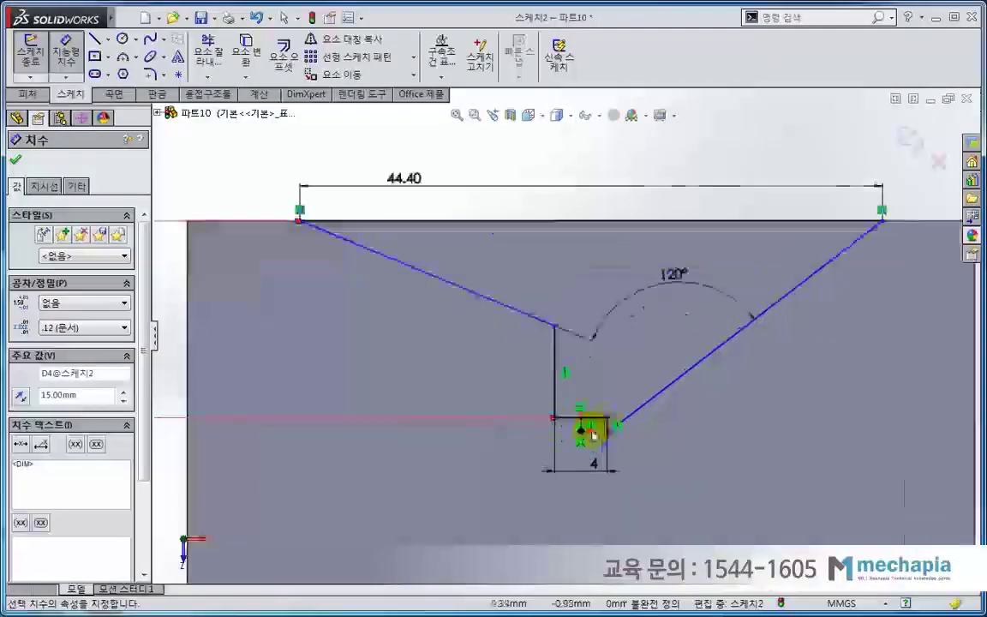
pyautogui.press('Escape')
pyautogui.moveTo(608, 434); pyautogui.dragTo(614, 381)
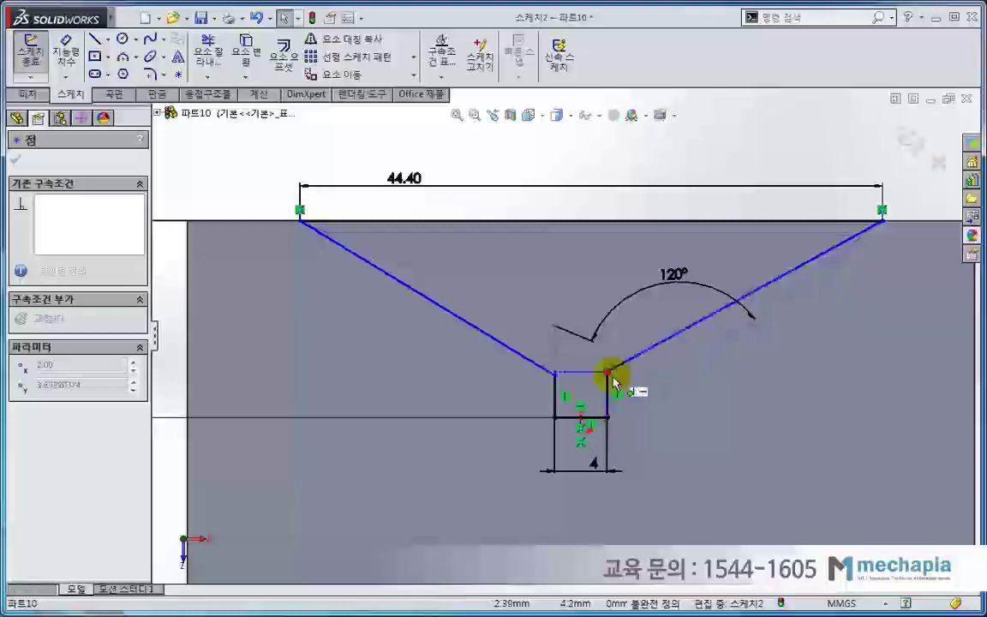
# Step: Add Equal relations between the two slot side lines and between the two slanted groove lines
pyautogui.click(529, 147)
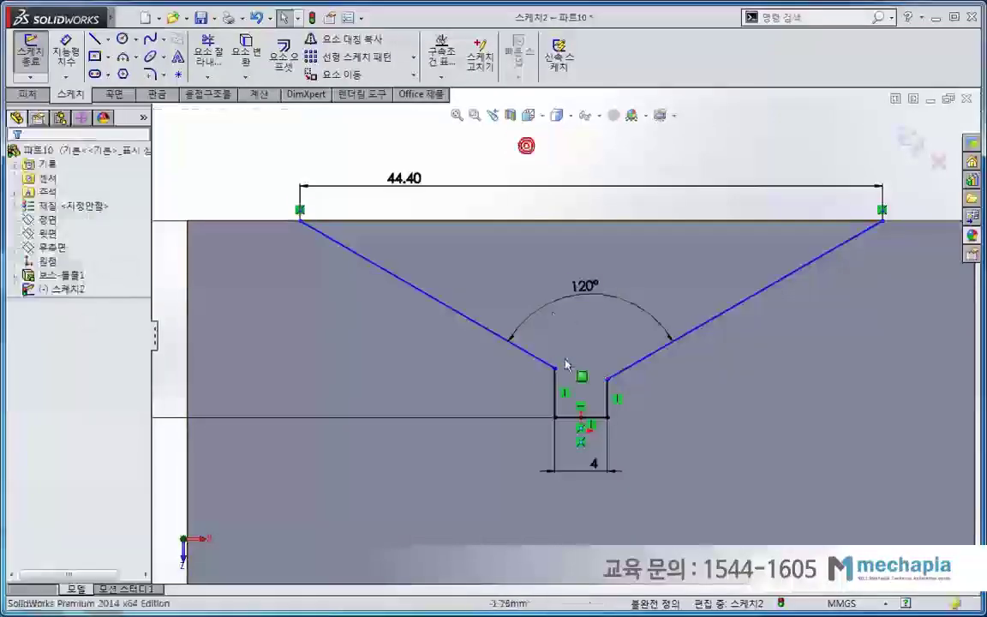
pyautogui.click(555, 387)
pyautogui.keyDown('ctrl'); pyautogui.click(610, 398); pyautogui.keyUp('ctrl')
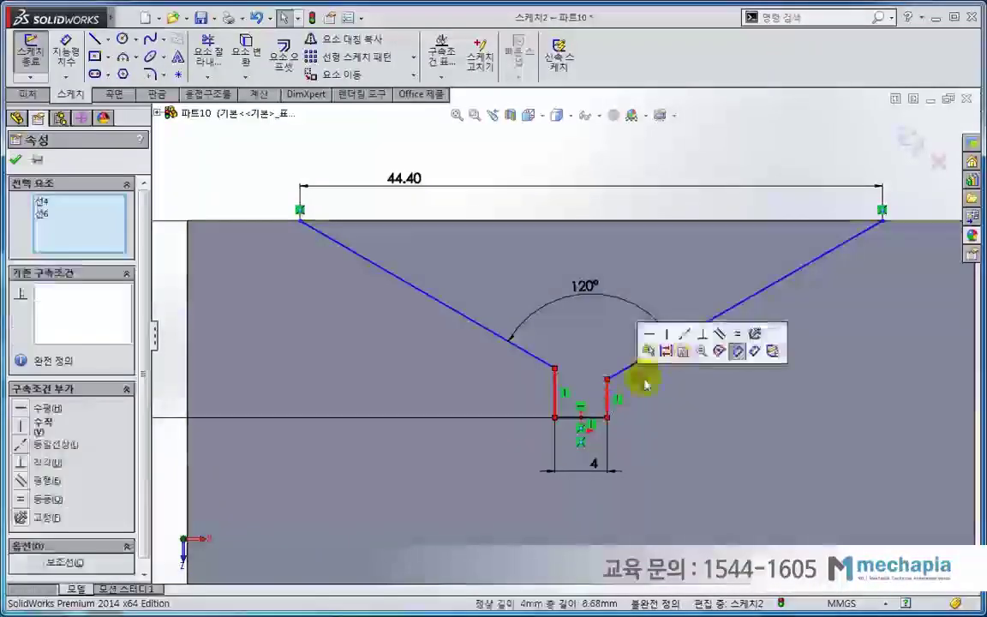
pyautogui.click(716, 336)
pyautogui.hotkey('ctrl', 'z')
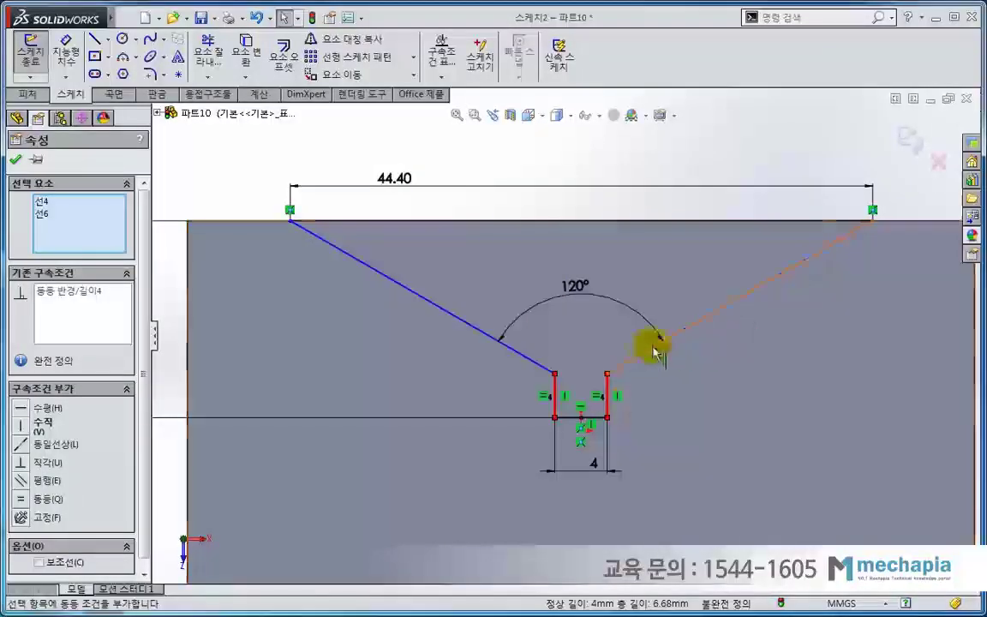
pyautogui.click(651, 346)
pyautogui.keyDown('ctrl'); pyautogui.click(533, 368); pyautogui.keyUp('ctrl')
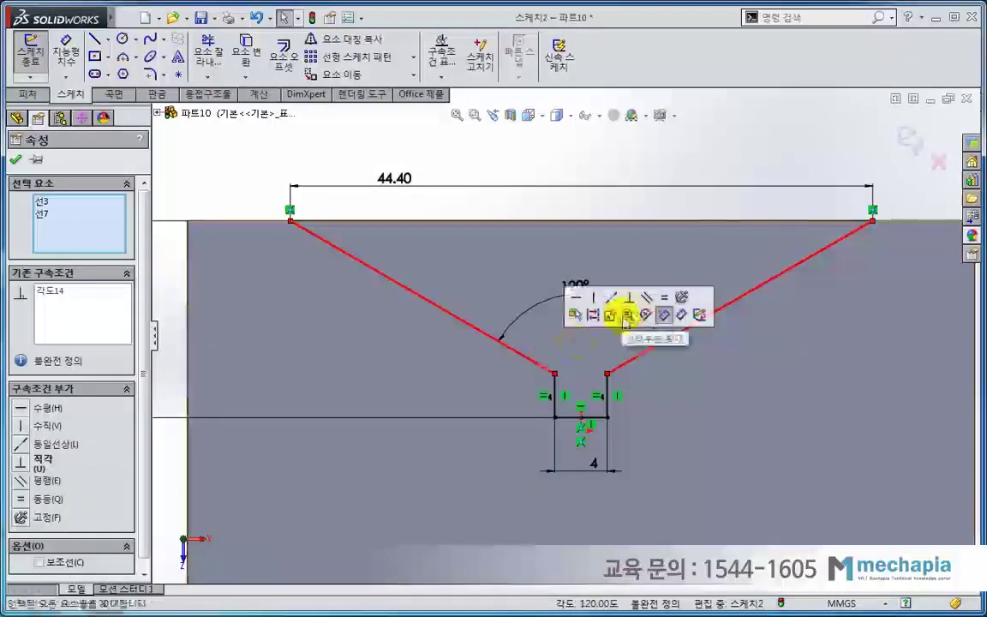
pyautogui.click(663, 295)
pyautogui.click(624, 214)
pyautogui.moveTo(577, 368)
pyautogui.mouseDown(button='middle')
pyautogui.moveTo(641, 394)
pyautogui.moveTo(623, 412)
pyautogui.mouseUp(button='middle')
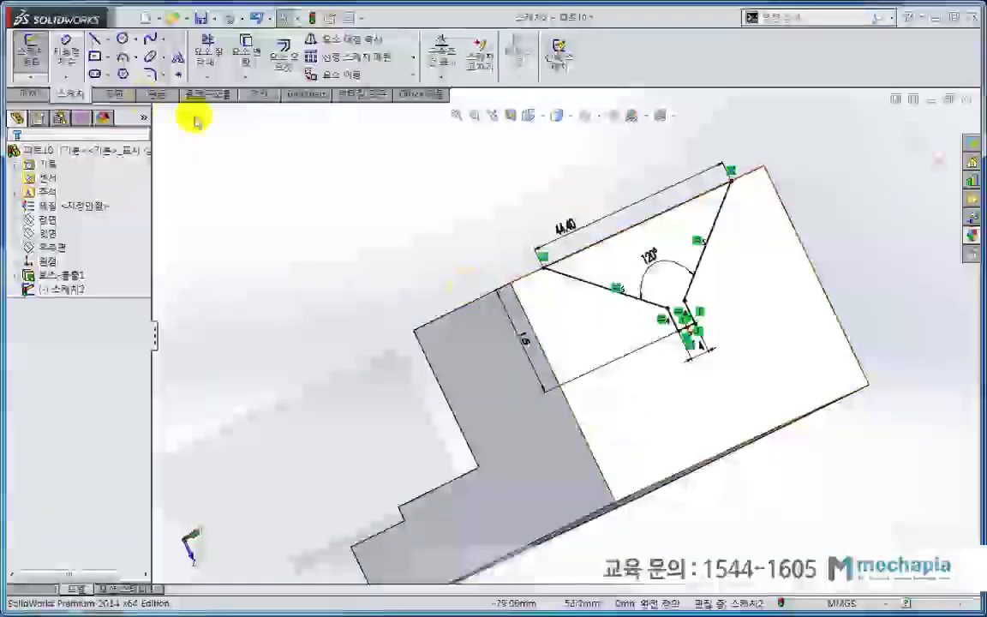
pyautogui.click(31, 95)
# Step: Cut the groove sketch into the block with an Up To Next extruded cut
pyautogui.click(224, 53)
pyautogui.moveTo(437, 291); pyautogui.dragTo(463, 269, button='middle')
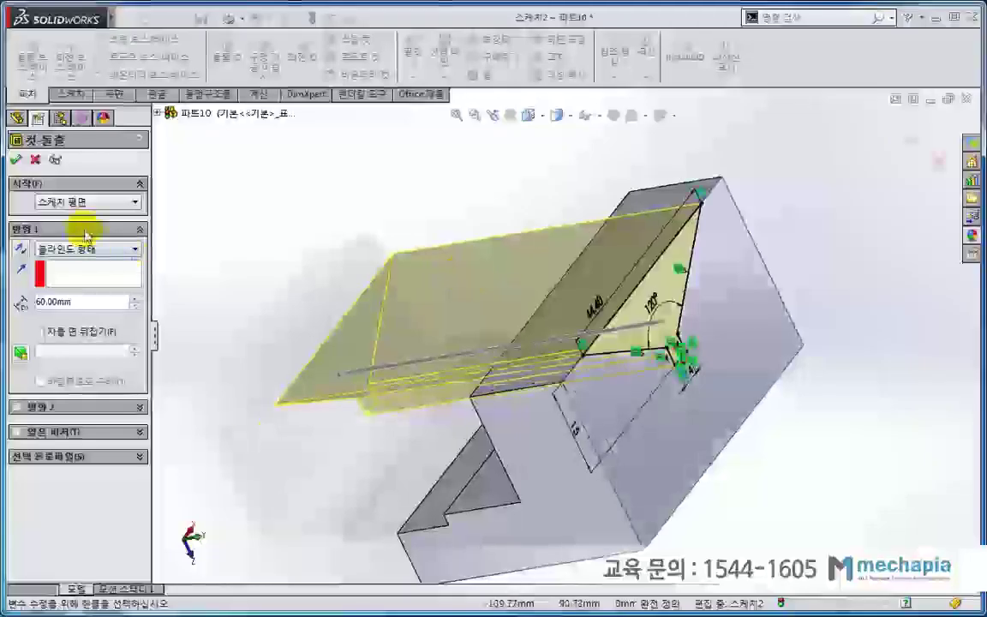
pyautogui.click(76, 249)
pyautogui.click(64, 293)
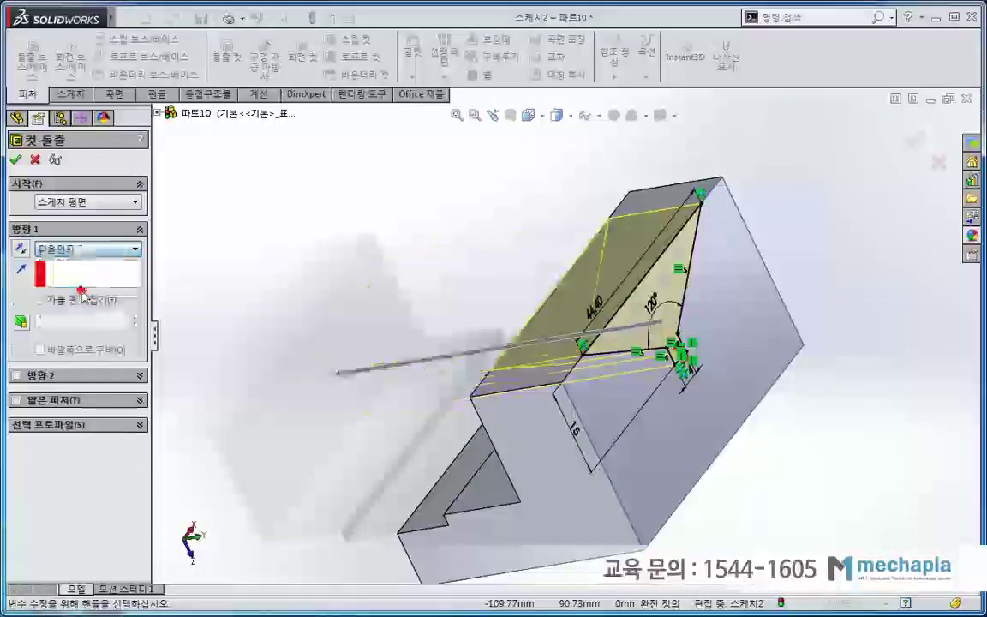
pyautogui.click(16, 160)
pyautogui.moveTo(337, 220)
pyautogui.mouseDown(button='middle')
pyautogui.moveTo(463, 375)
pyautogui.moveTo(406, 216)
pyautogui.moveTo(496, 401)
pyautogui.moveTo(419, 404)
pyautogui.moveTo(332, 427)
pyautogui.moveTo(477, 421)
pyautogui.moveTo(455, 440)
pyautogui.mouseUp(button='middle')
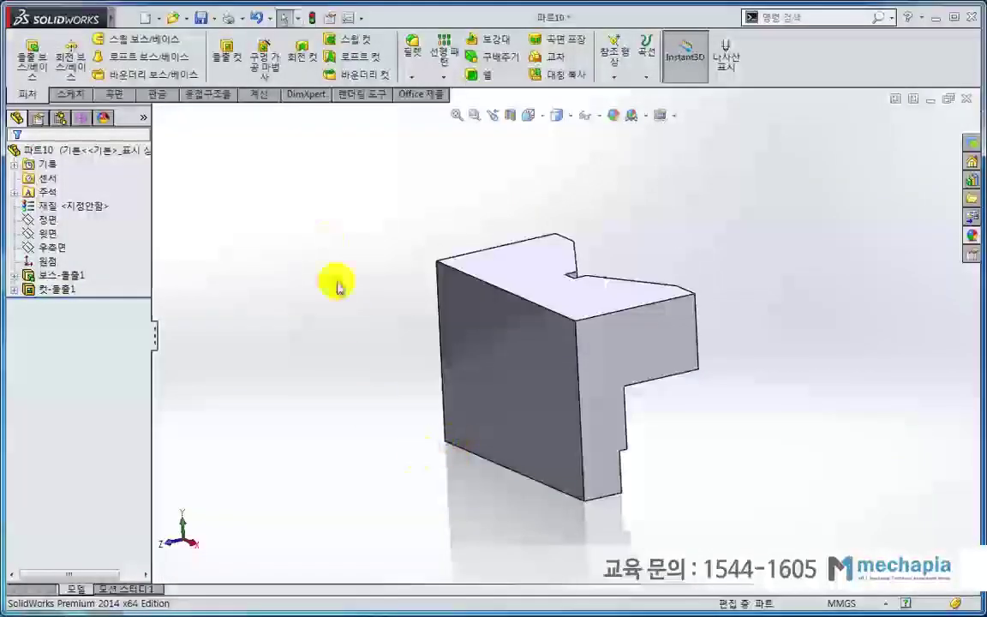
# Step: Start a Hole Wizard hole and place its position sketch on the block's front face, viewed normal
pyautogui.click(264, 64)
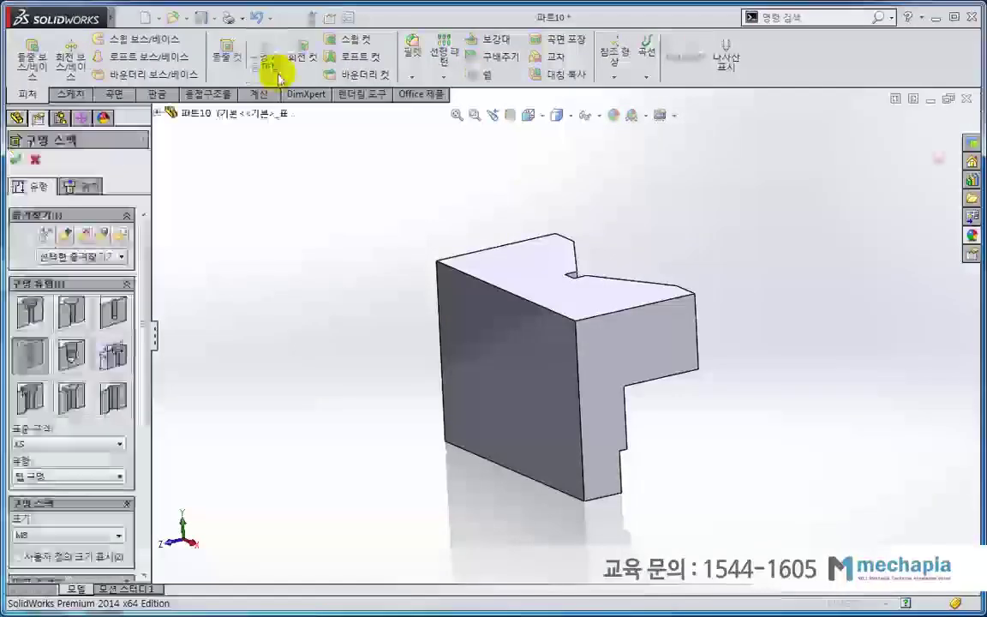
pyautogui.click(82, 186)
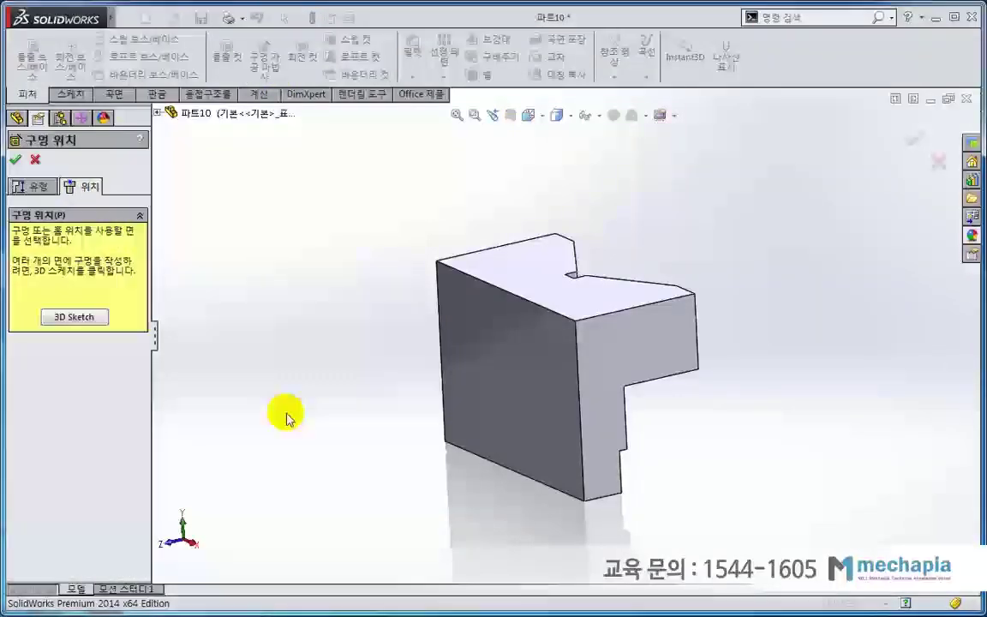
pyautogui.click(494, 465)
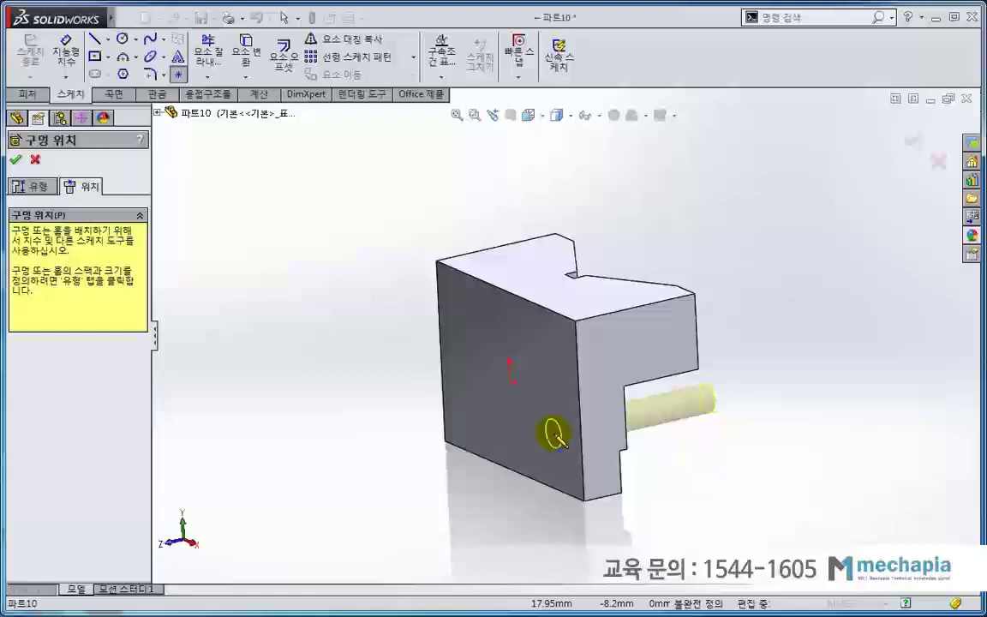
pyautogui.hotkey('ctrl', '8')
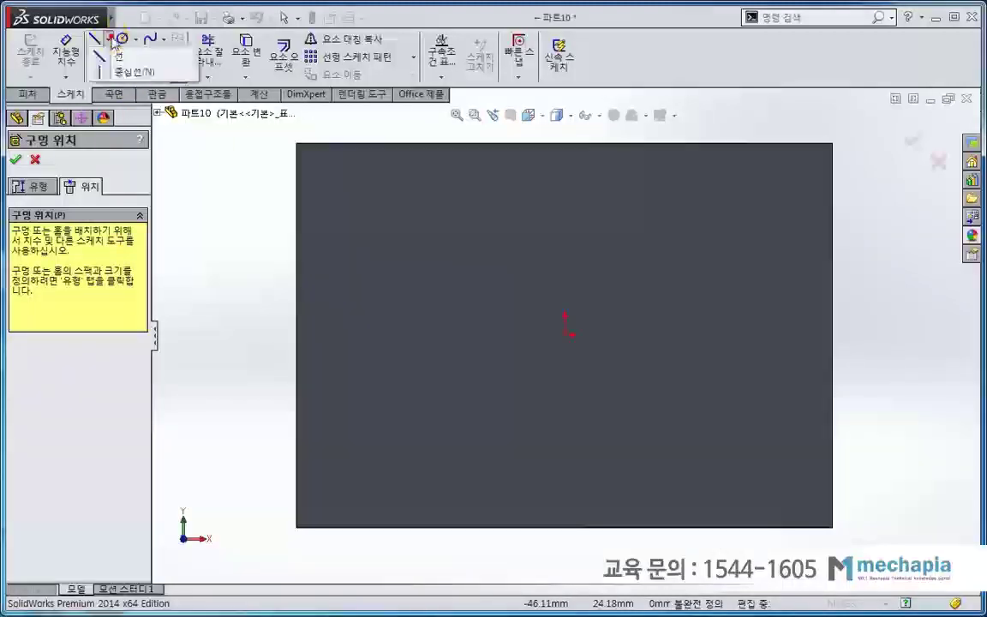
# Step: Sketch a horizontal centerline across the face and a vertical line from the origin down to it
pyautogui.click(124, 70)
pyautogui.click(354, 492)
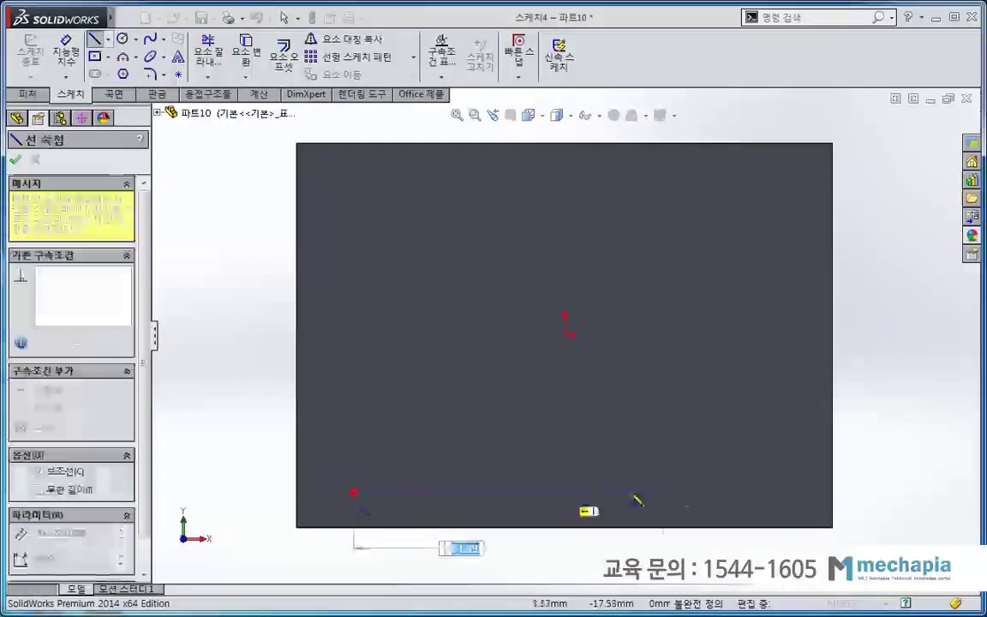
pyautogui.doubleClick(793, 495)
pyautogui.press('Escape')
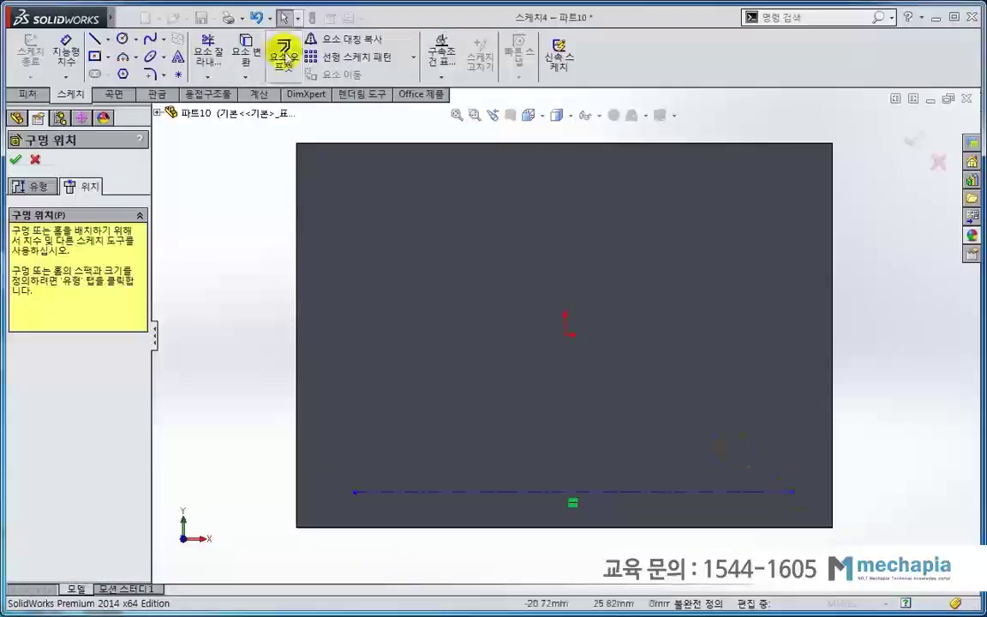
pyautogui.click(108, 38)
pyautogui.click(120, 56)
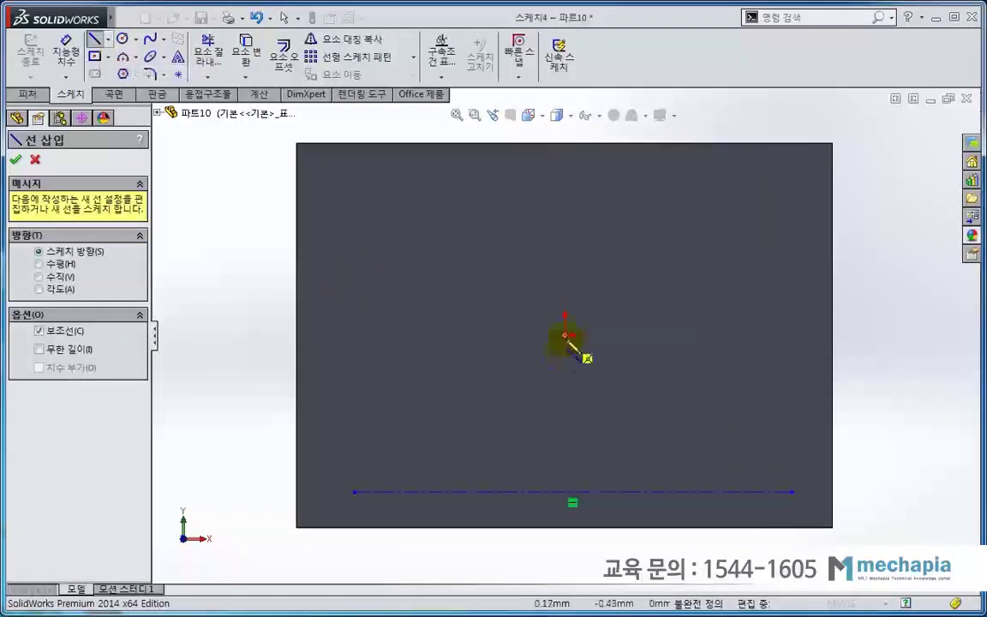
pyautogui.click(565, 335)
pyautogui.click(572, 494)
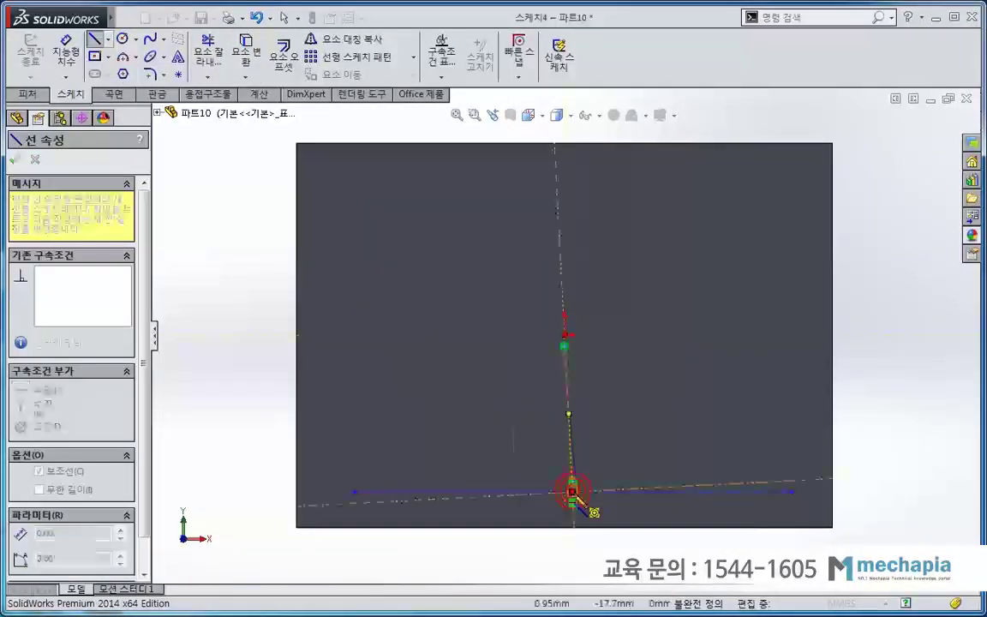
pyautogui.press('Escape')
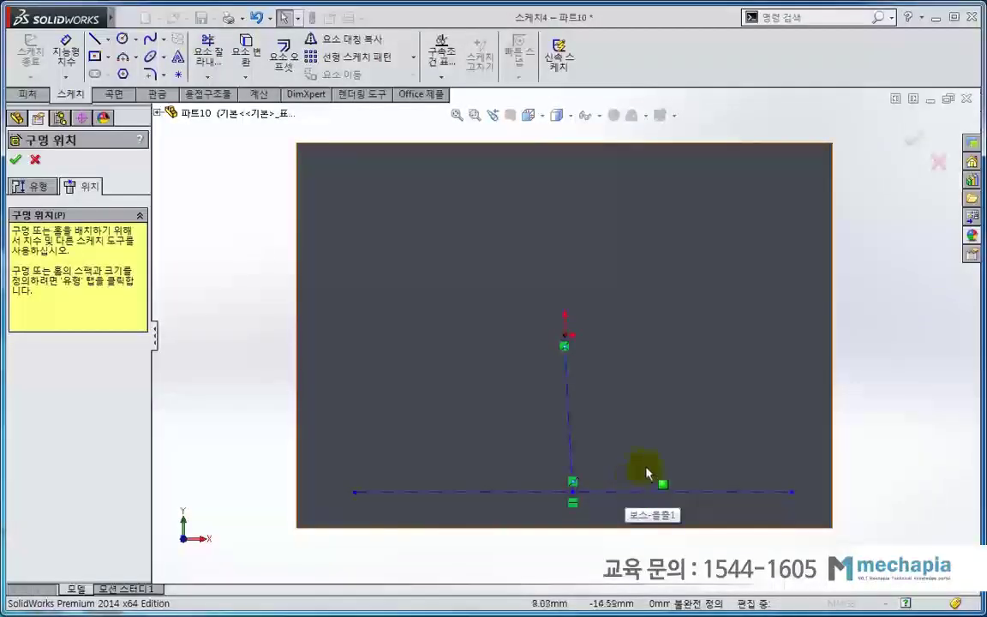
pyautogui.click(569, 432)
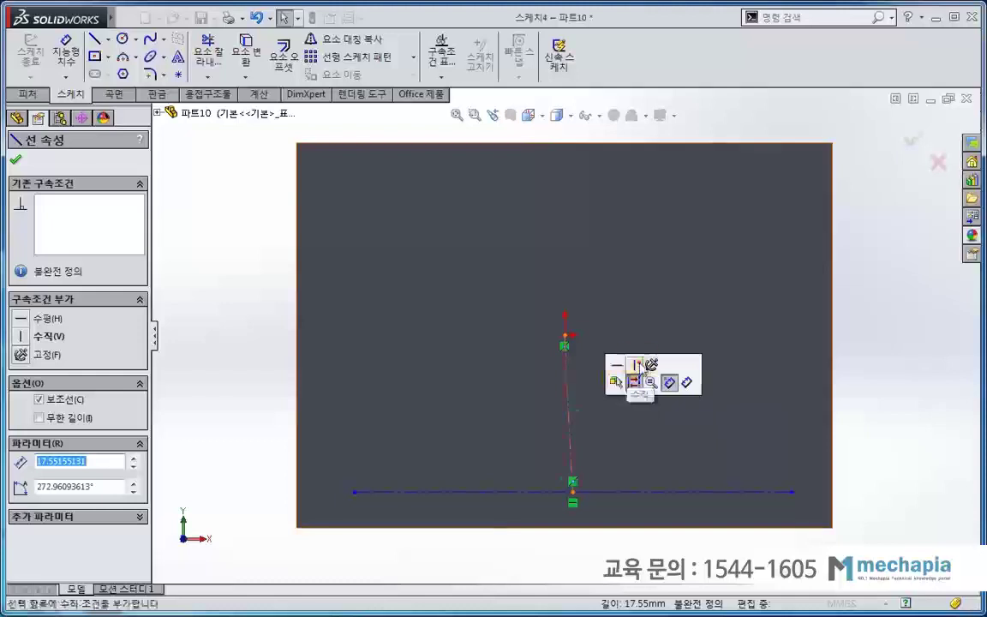
pyautogui.click(635, 366)
pyautogui.click(899, 391)
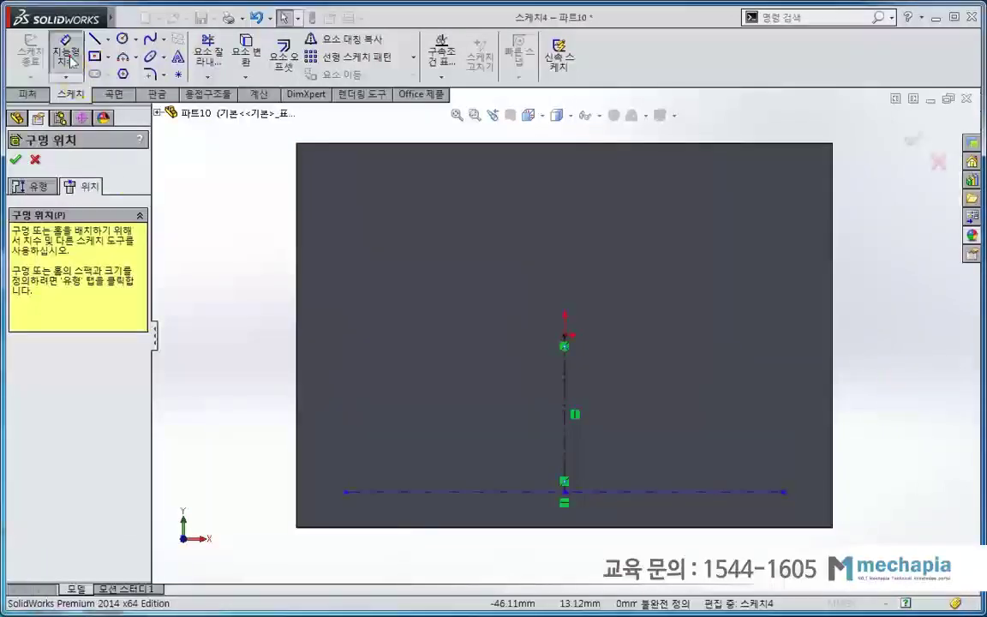
# Step: Dimension the centerline's end 7.50 mm from the right edge and 5 mm above the bottom edge
pyautogui.click(785, 495)
pyautogui.click(838, 497)
pyautogui.click(835, 525)
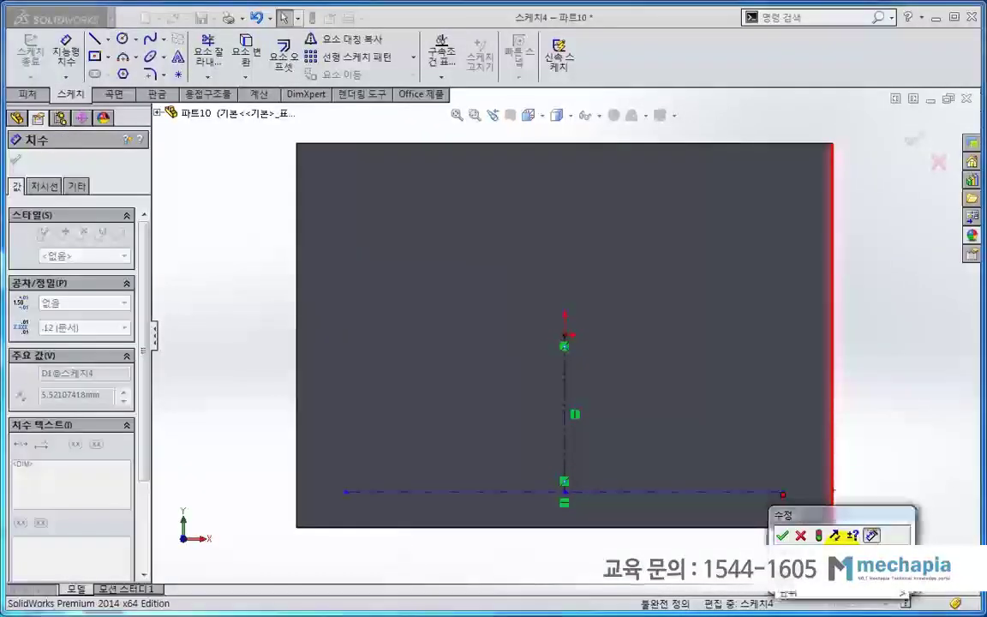
pyautogui.press('Return')
pyautogui.click(375, 527)
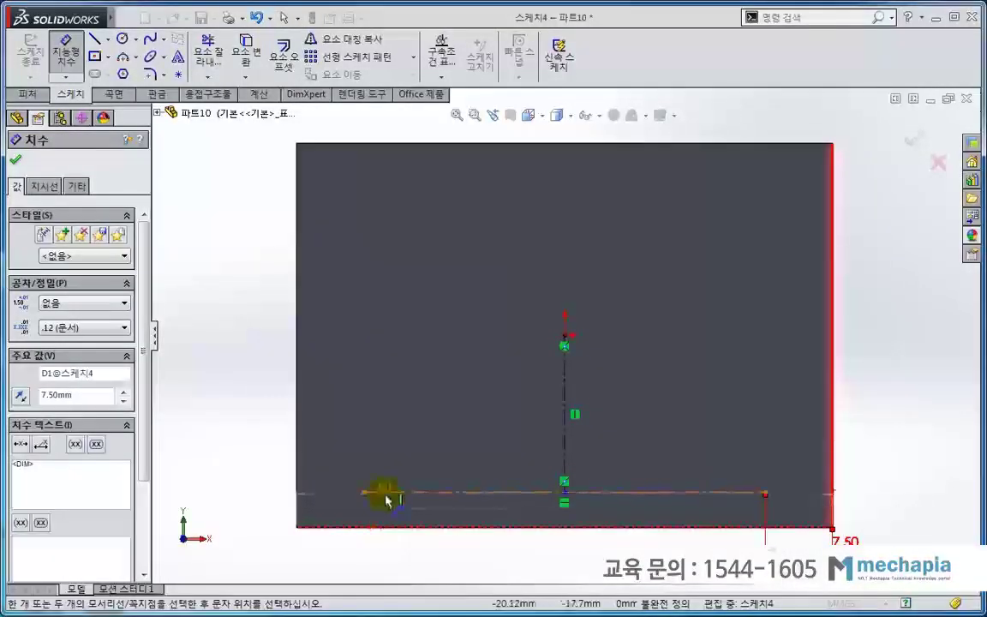
pyautogui.click(385, 496)
pyautogui.click(267, 510)
pyautogui.write('5')
pyautogui.press('Return')
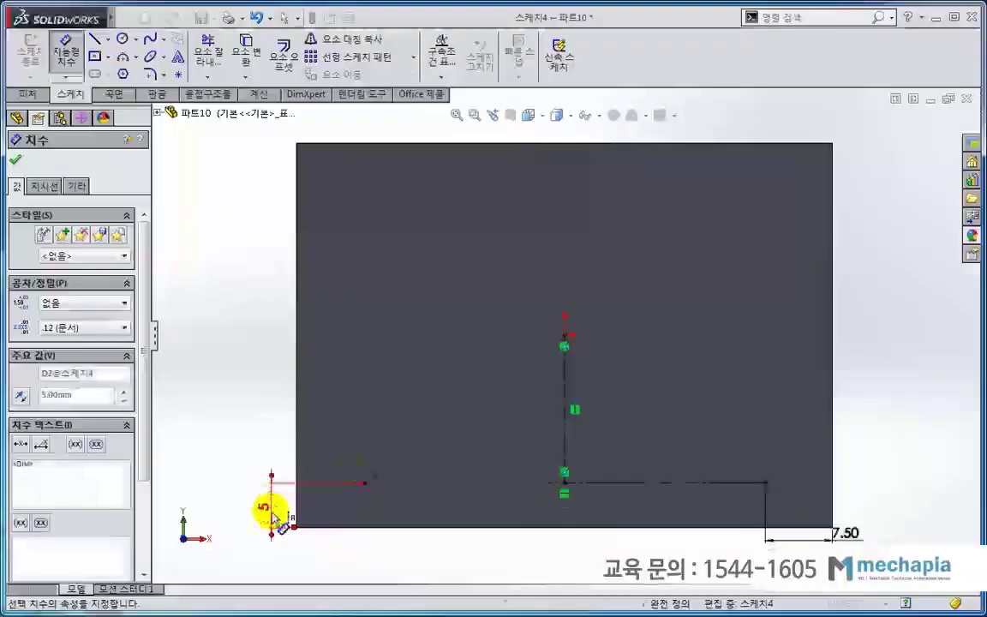
pyautogui.hotkey('ctrl', 'shift', 'z')
pyautogui.press('Escape')
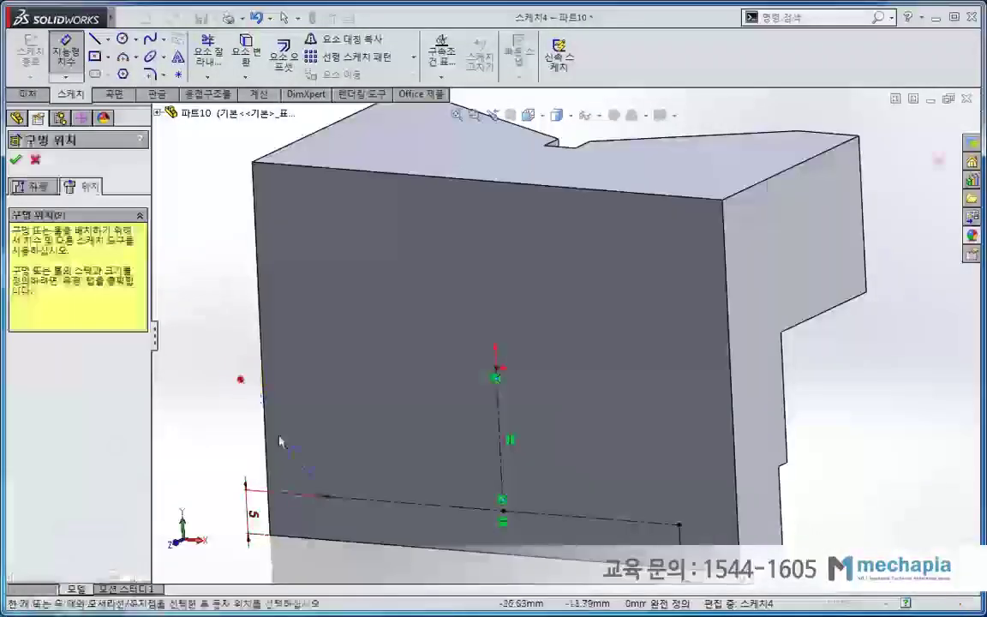
# Step: Place hole centre points at the placement line's left end, right end and midpoint
pyautogui.click(179, 75)
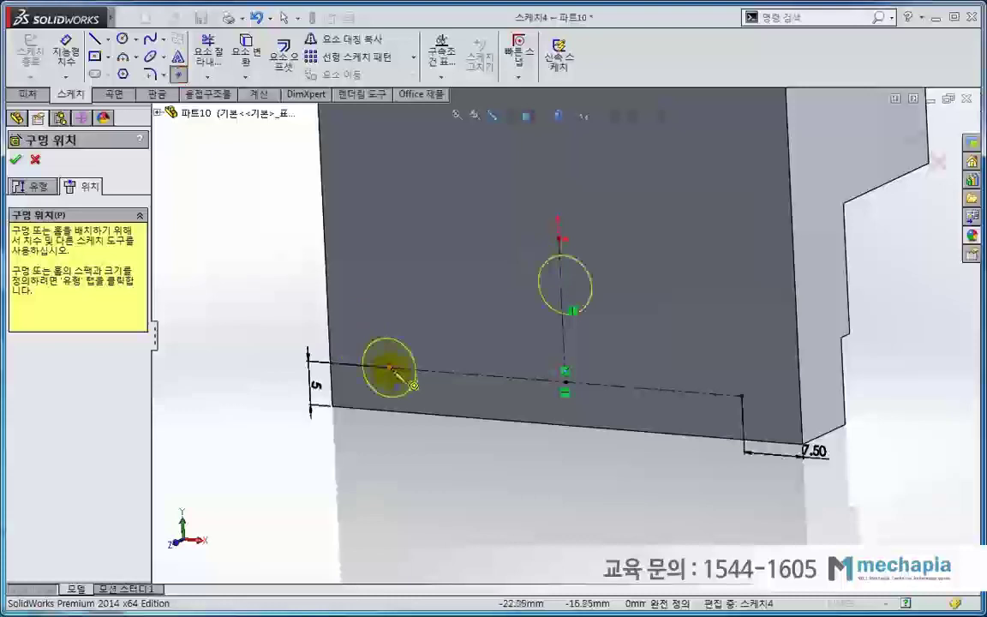
pyautogui.click(390, 369)
pyautogui.click(742, 396)
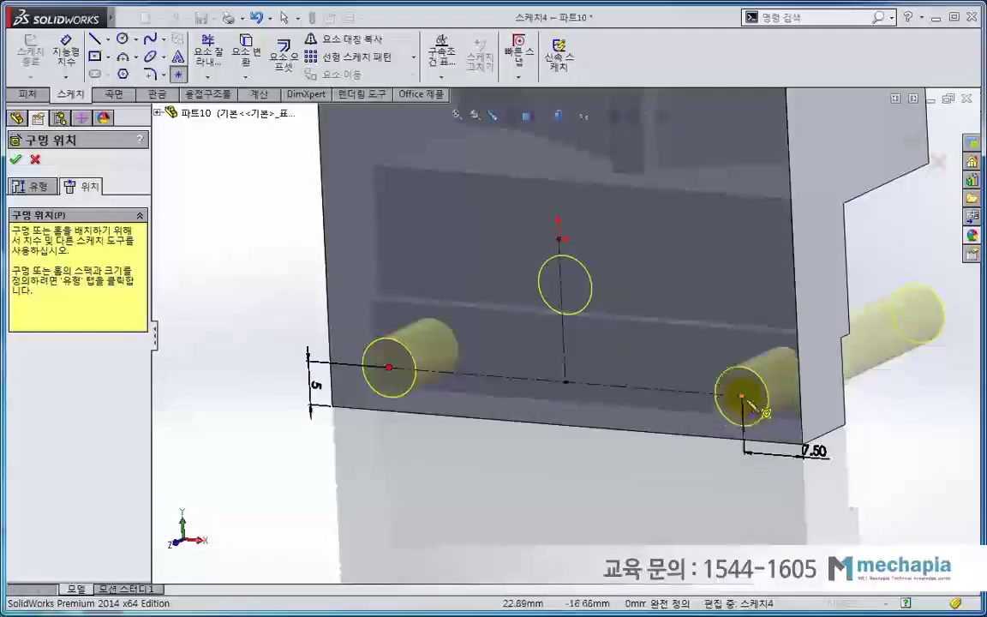
pyautogui.click(565, 382)
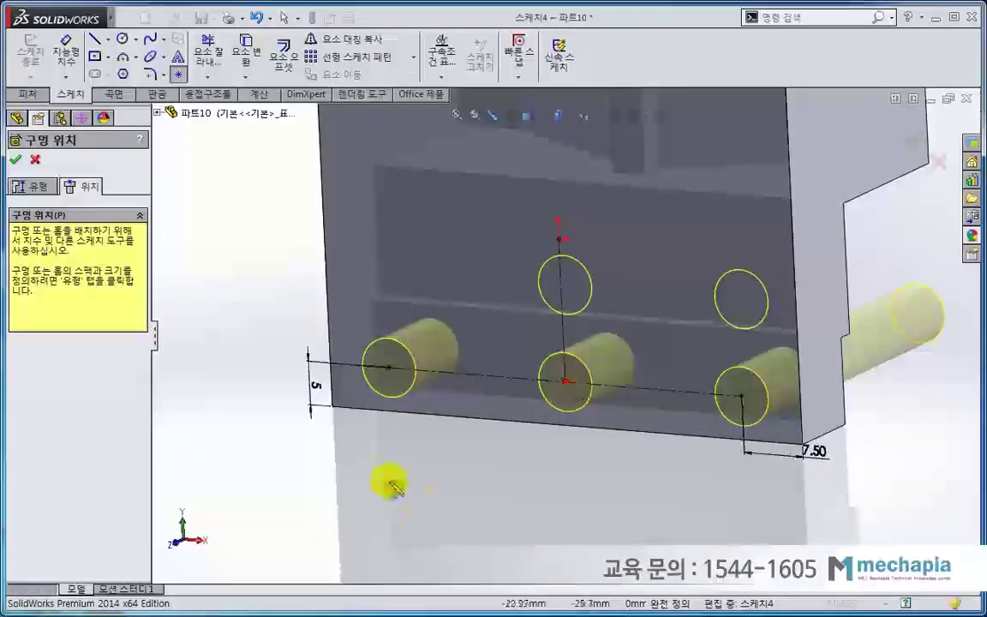
pyautogui.scroll(3, 452, 489)
pyautogui.moveTo(583, 502)
pyautogui.mouseDown(button='middle')
pyautogui.moveTo(562, 491)
pyautogui.moveTo(590, 480)
pyautogui.mouseUp(button='middle')
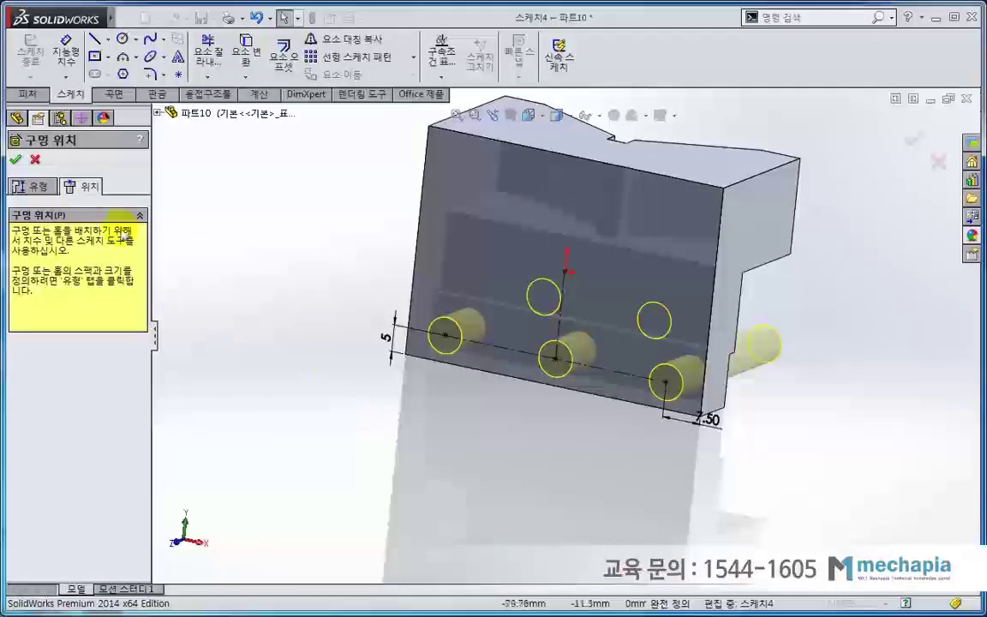
pyautogui.click(38, 188)
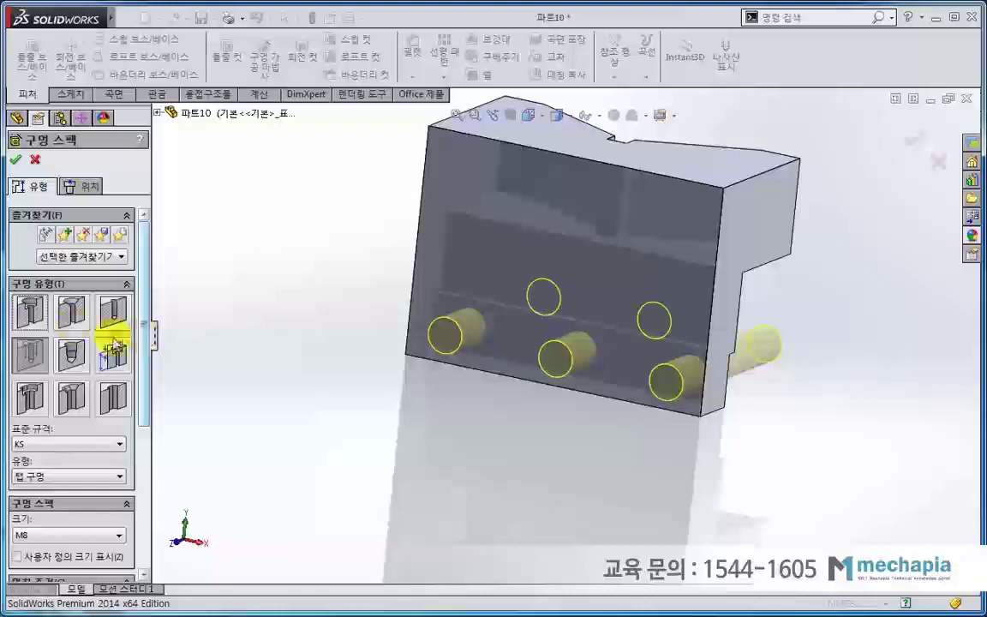
# Step: Set the holes to socket-bolt Counterbore, size M4, end condition Up To Next, and confirm
pyautogui.click(32, 310)
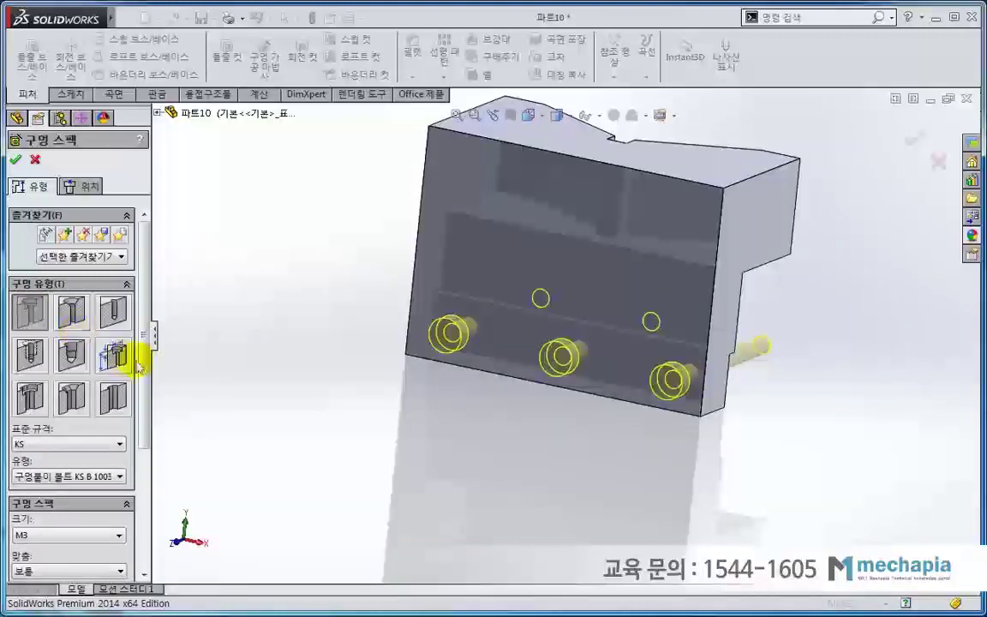
pyautogui.scroll(-3, 141, 386)
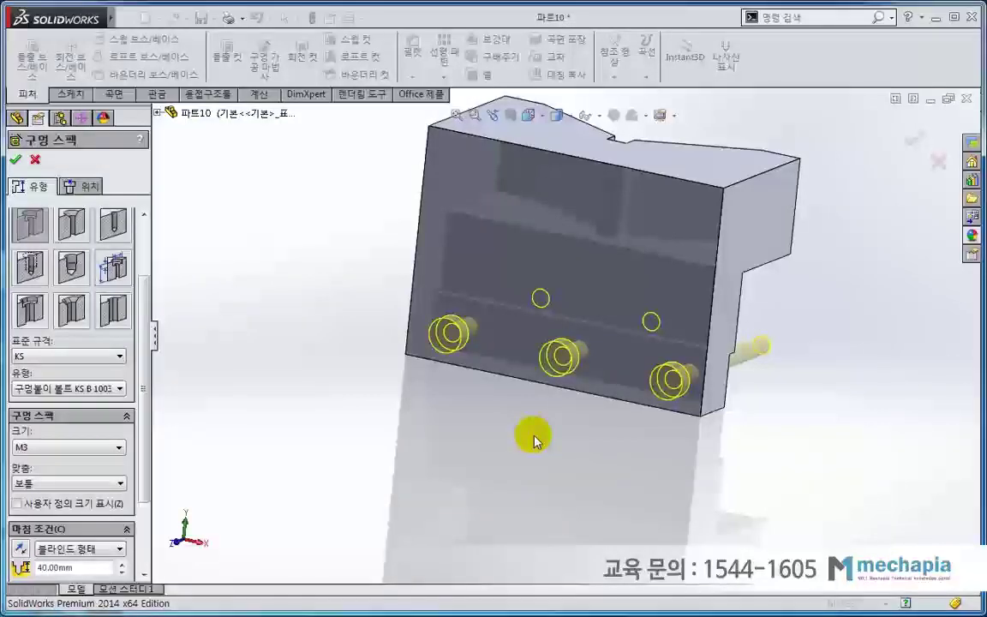
pyautogui.moveTo(470, 425)
pyautogui.mouseDown(button='middle')
pyautogui.moveTo(373, 467)
pyautogui.moveTo(425, 437)
pyautogui.moveTo(394, 436)
pyautogui.moveTo(395, 445)
pyautogui.mouseUp(button='middle')
pyautogui.click(99, 446)
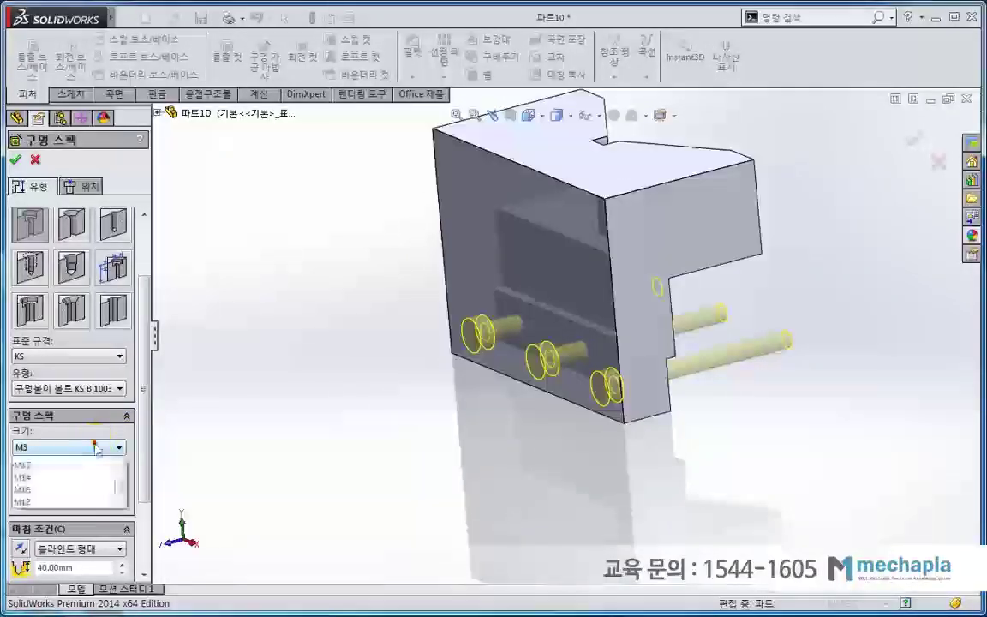
pyautogui.click(62, 477)
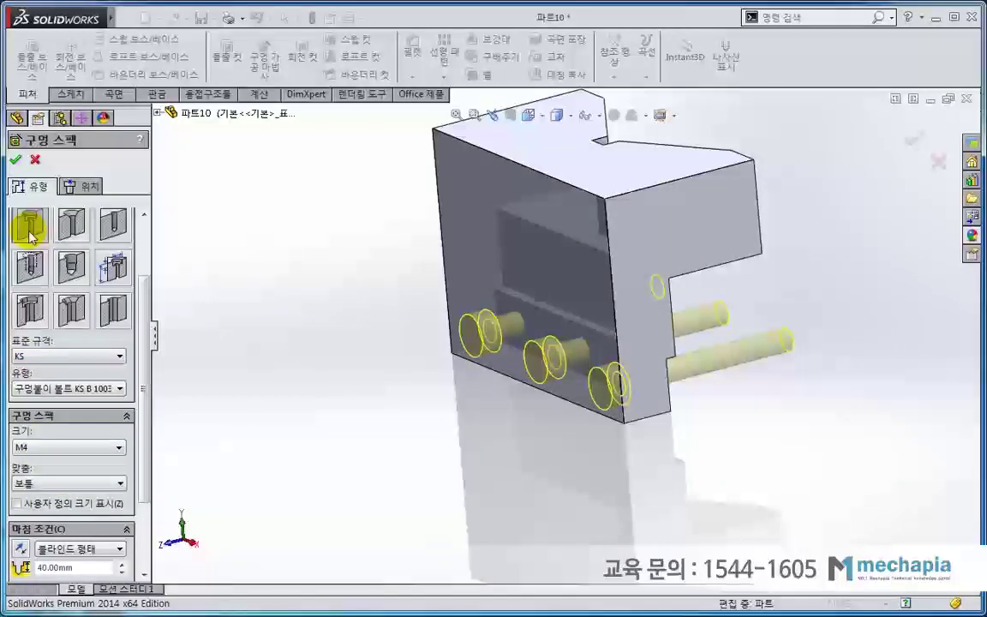
pyautogui.click(146, 328)
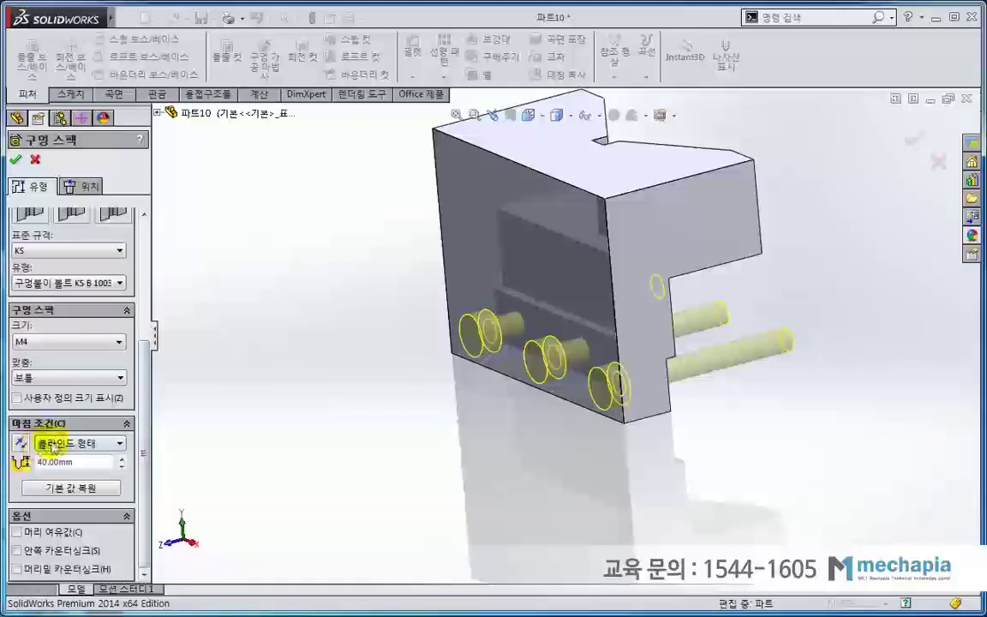
pyautogui.click(55, 444)
pyautogui.click(64, 476)
pyautogui.moveTo(375, 423)
pyautogui.mouseDown(button='middle')
pyautogui.moveTo(342, 392)
pyautogui.moveTo(392, 315)
pyautogui.moveTo(350, 328)
pyautogui.moveTo(525, 484)
pyautogui.moveTo(518, 525)
pyautogui.moveTo(463, 536)
pyautogui.mouseUp(button='middle')
pyautogui.press('Return')
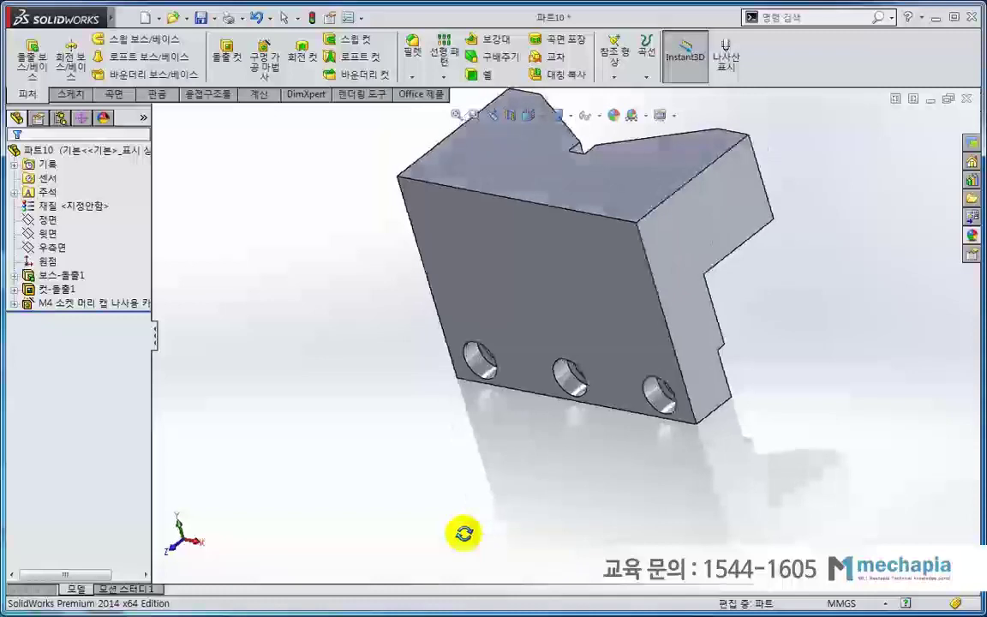
# Step: Start a new sketch on the stepped side face of the block
pyautogui.scroll(-3, 722, 353)
pyautogui.scroll(-3, 771, 335)
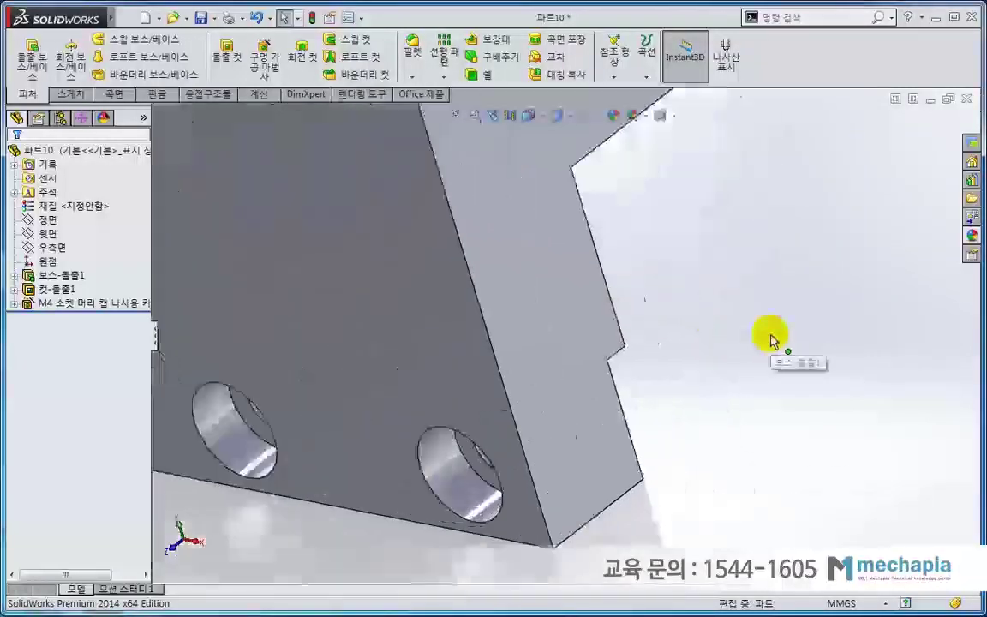
pyautogui.scroll(-3, 511, 359)
pyautogui.click(388, 360)
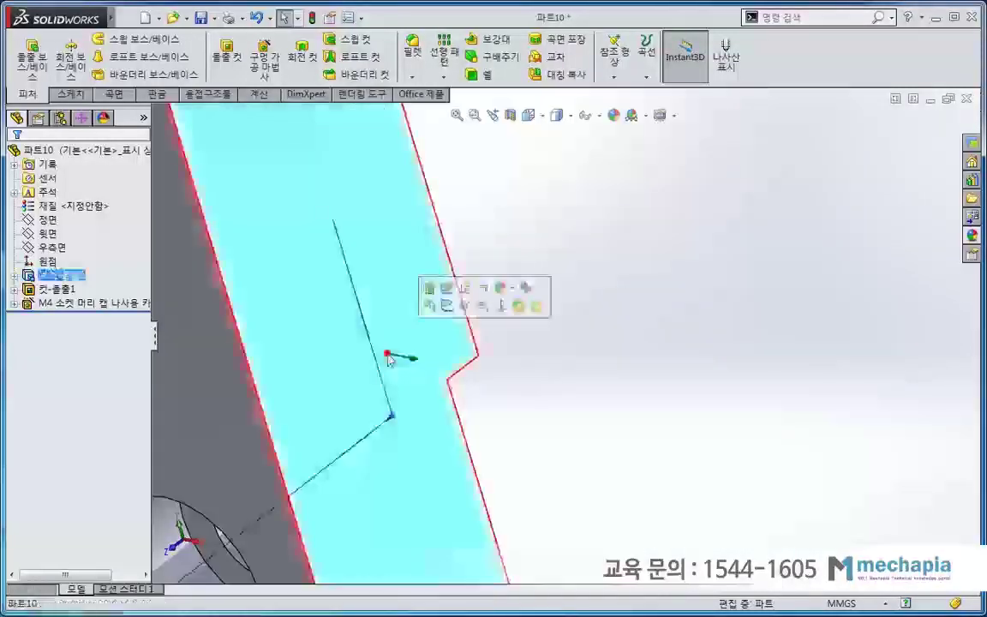
pyautogui.click(447, 306)
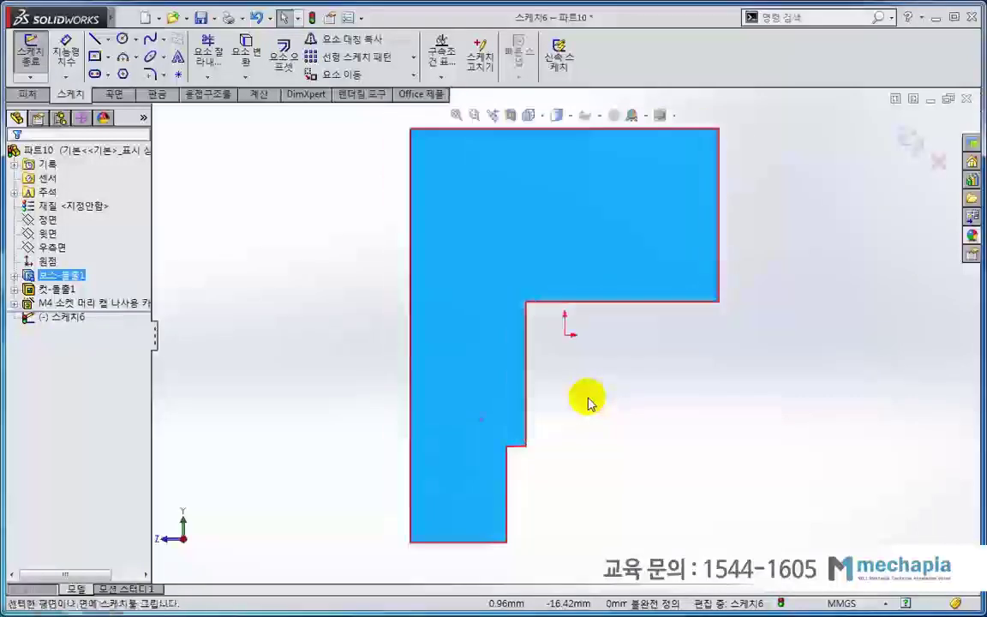
pyautogui.scroll(-3, 548, 437)
pyautogui.scroll(-1, 514, 476)
pyautogui.click(512, 471)
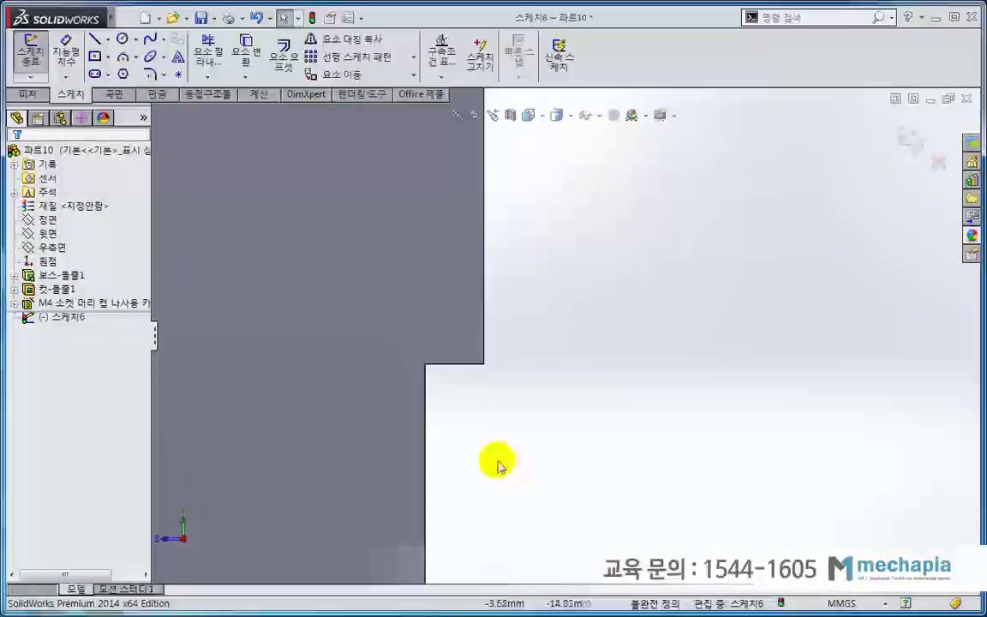
# Step: Draw a Ø1 circle centred on the step's inner corner point
pyautogui.click(124, 40)
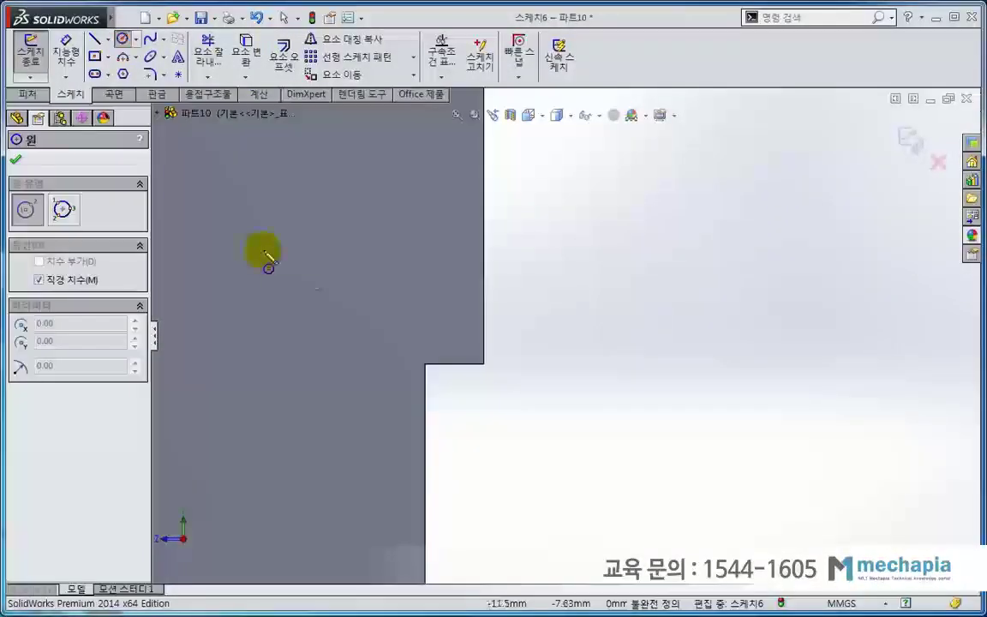
pyautogui.click(426, 364)
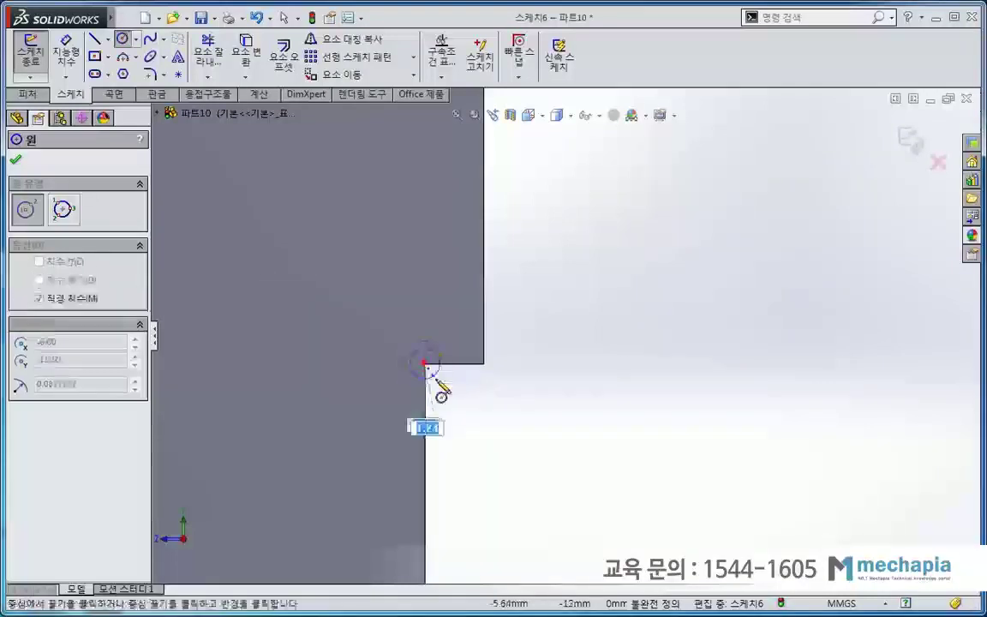
pyautogui.write('1')
pyautogui.press('Return')
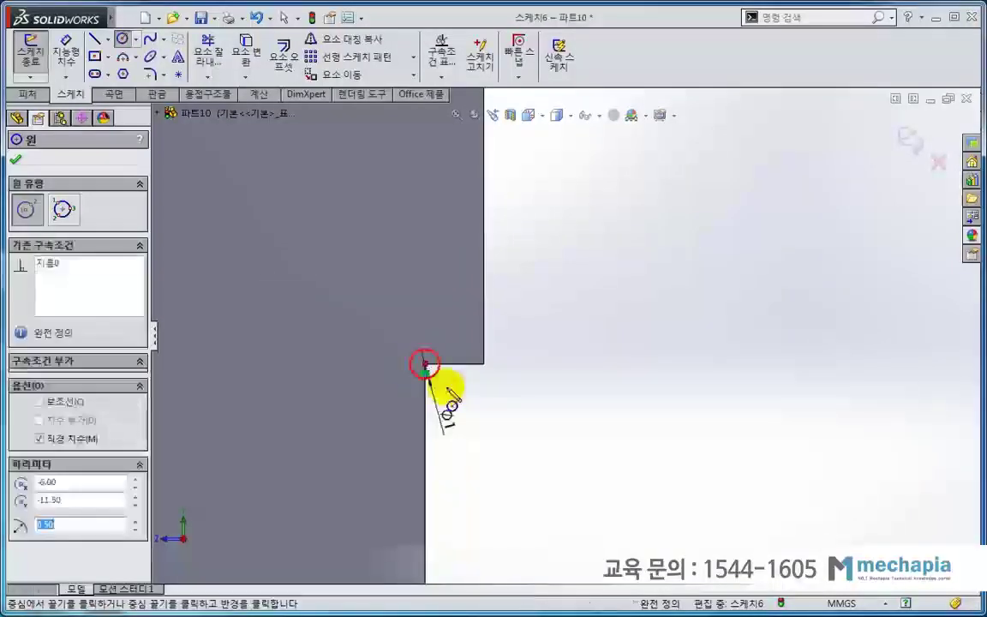
pyautogui.press('Escape')
pyautogui.click(565, 429)
pyautogui.moveTo(485, 387); pyautogui.dragTo(513, 414, button='middle')
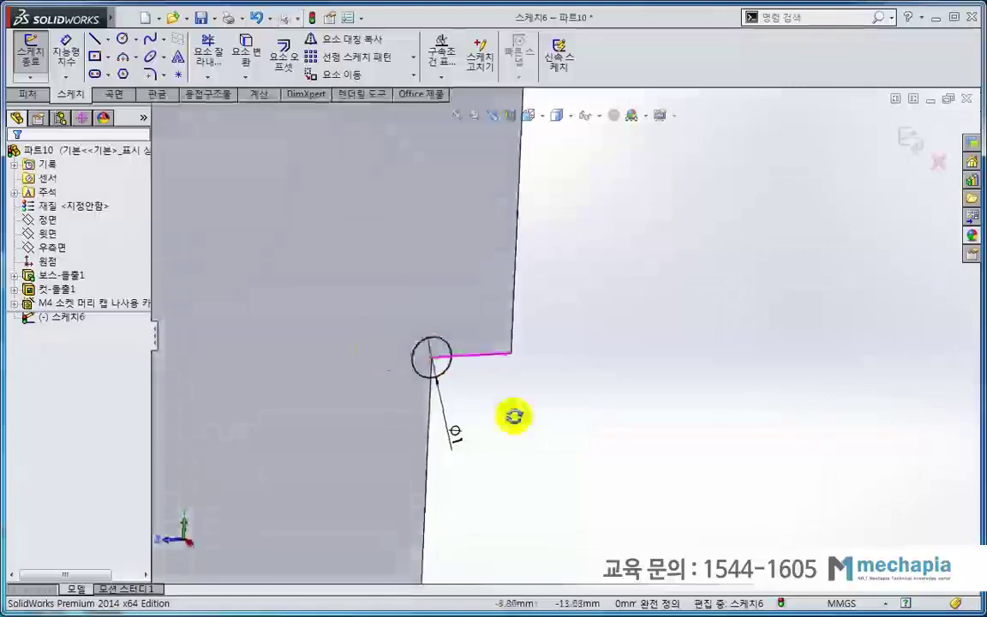
pyautogui.click(28, 94)
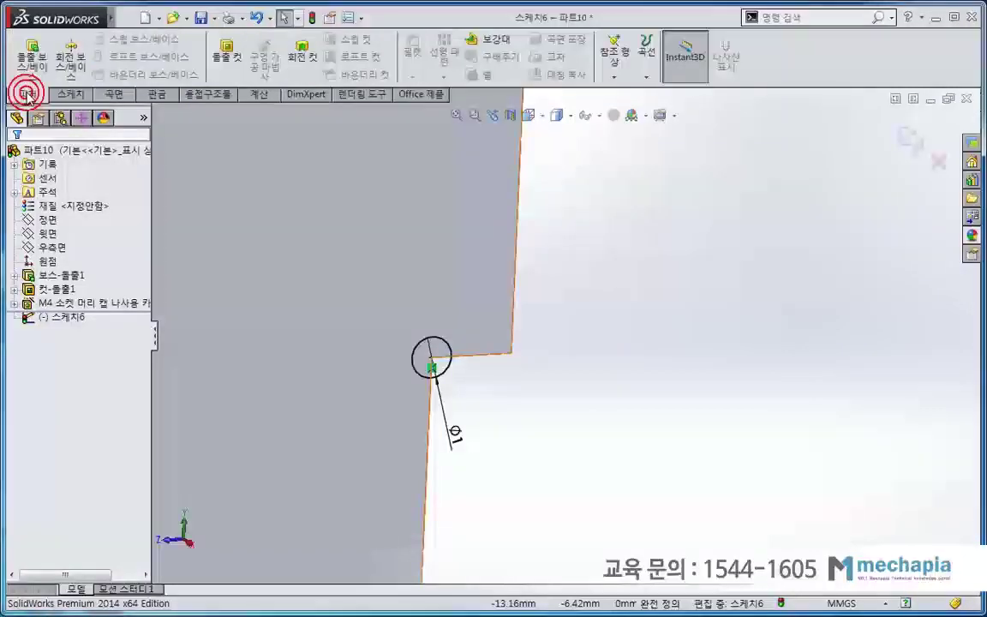
# Step: Extrude-cut the Ø1 circle Up To Next, notching a relief into the inner corner
pyautogui.click(213, 53)
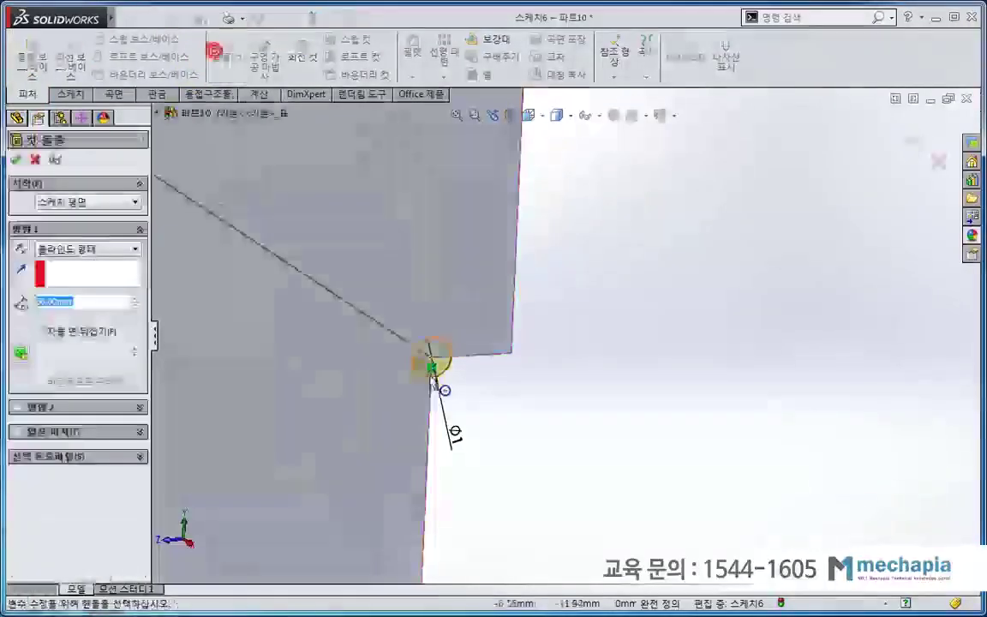
pyautogui.click(56, 248)
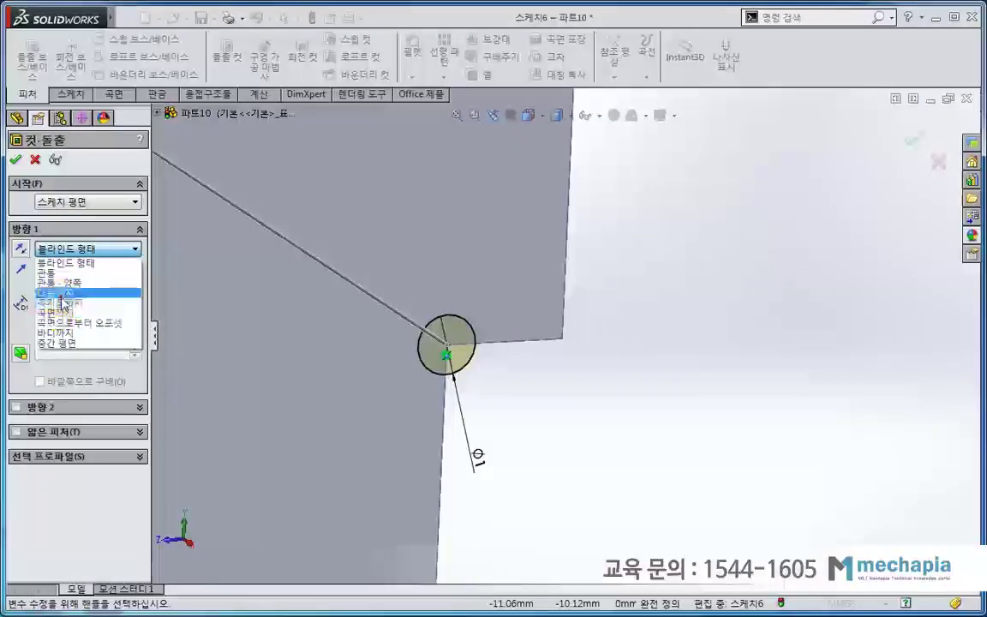
pyautogui.click(60, 293)
pyautogui.click(16, 160)
pyautogui.moveTo(661, 352)
pyautogui.mouseDown(button='middle')
pyautogui.moveTo(591, 306)
pyautogui.moveTo(654, 377)
pyautogui.moveTo(671, 498)
pyautogui.mouseUp(button='middle')
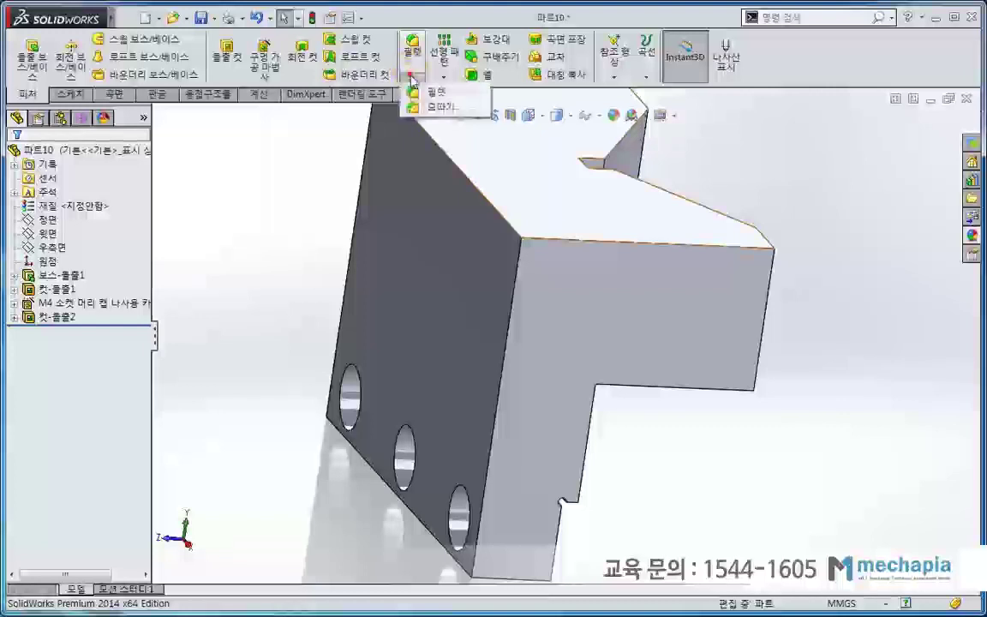
# Step: Chamfer the long top edge with a 1 mm distance at 45°
pyautogui.click(437, 107)
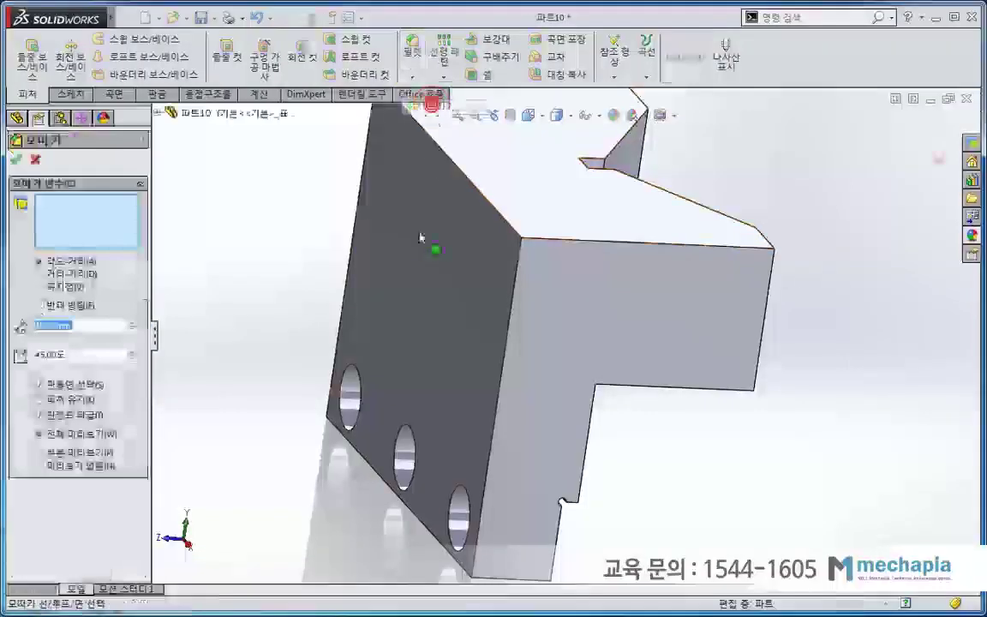
pyautogui.click(489, 204)
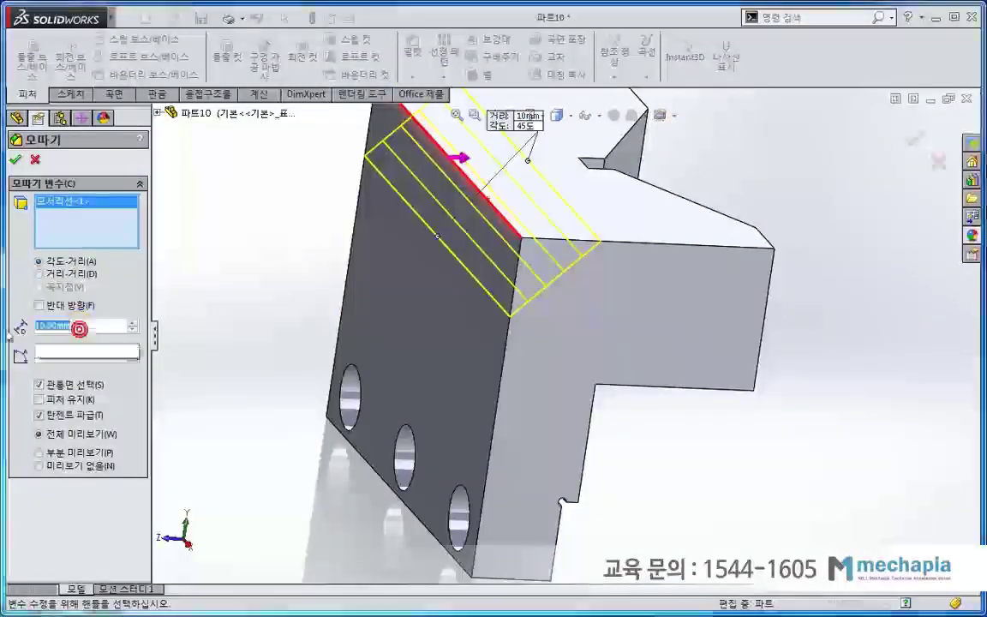
pyautogui.write('1')
pyautogui.press('Return')
pyautogui.moveTo(742, 485)
pyautogui.mouseDown(button='middle')
pyautogui.moveTo(678, 452)
pyautogui.moveTo(591, 335)
pyautogui.mouseUp(button='middle')
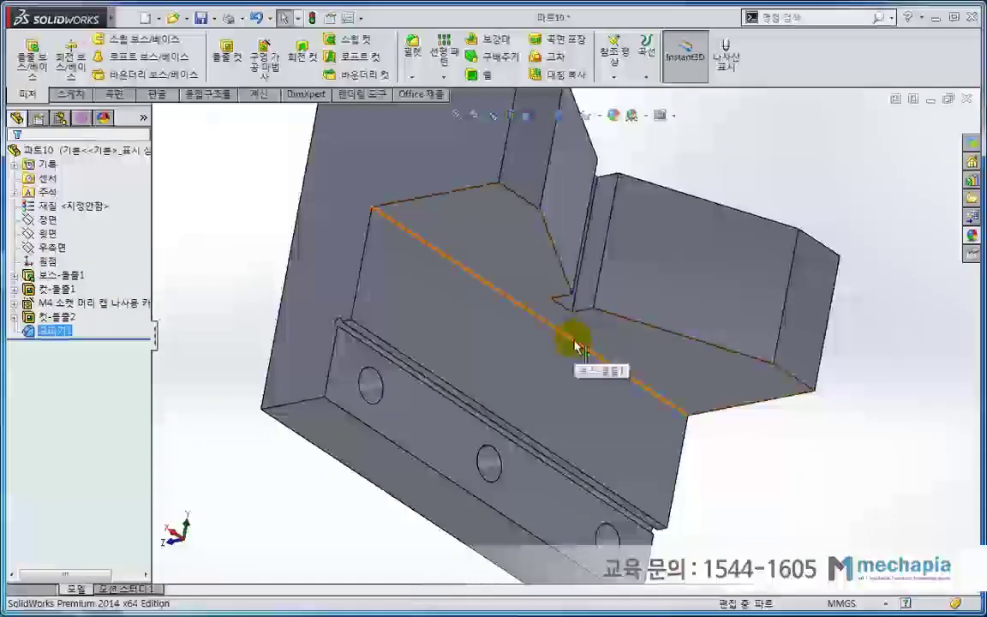
# Step: Fillet the long inner corner edge with a 3 mm radius, then return to isometric view
pyautogui.click(575, 345)
pyautogui.click(687, 294)
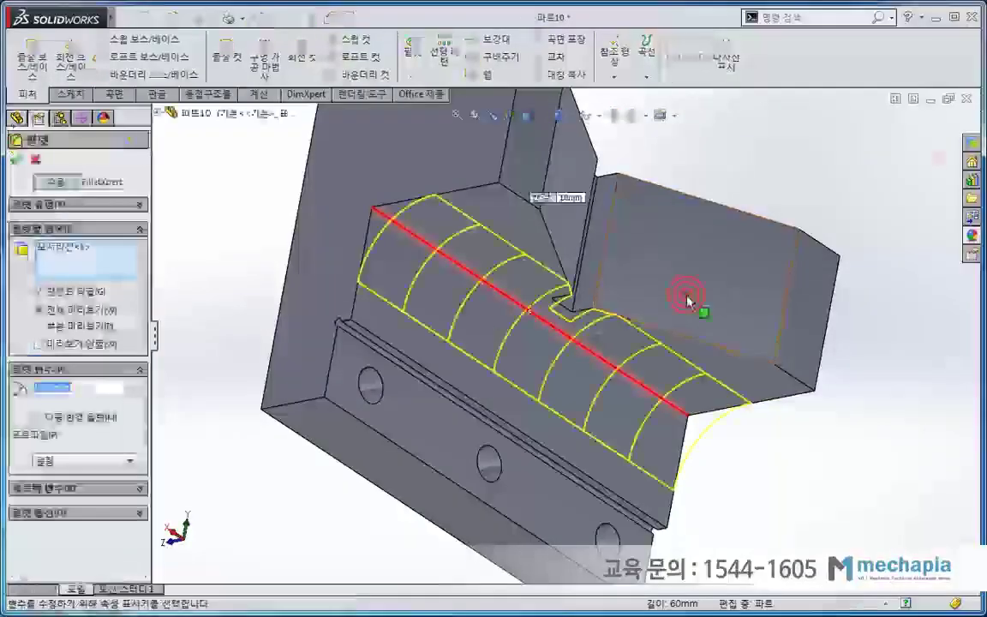
pyautogui.write('3')
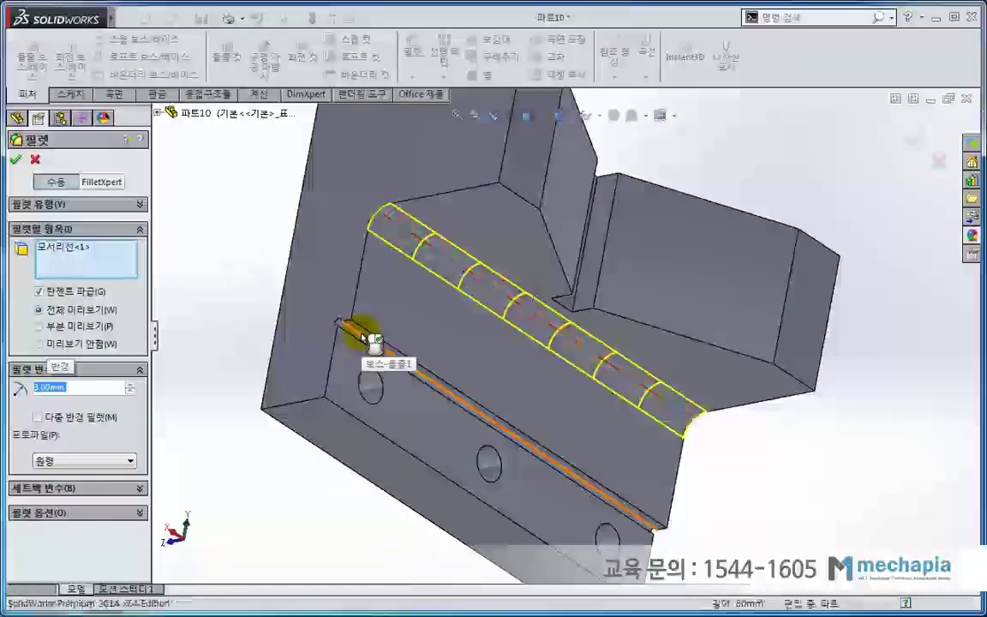
pyautogui.press('Return')
pyautogui.moveTo(254, 286); pyautogui.dragTo(402, 453, button='middle')
pyautogui.hotkey('ctrl', '7')
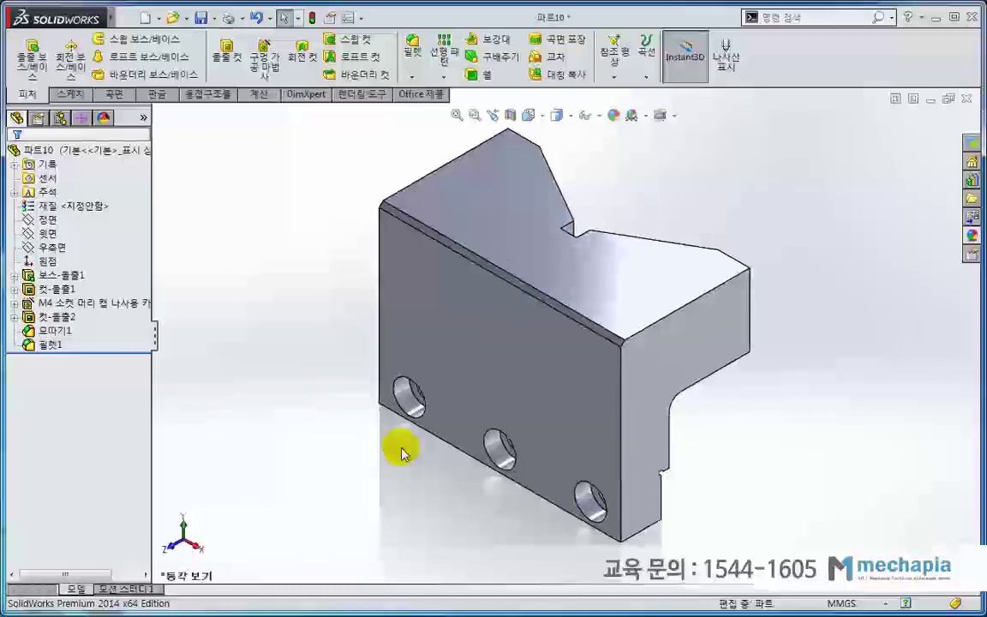